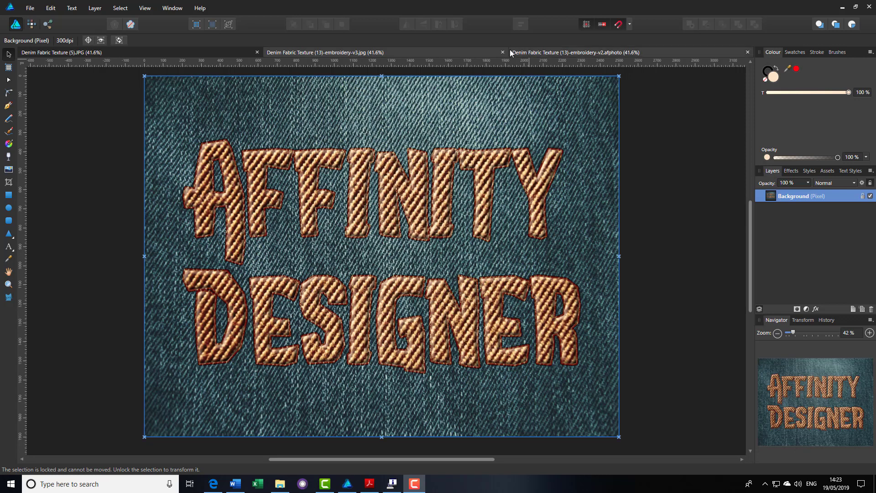
Compare the finished Affinity Photo and Affinity Designer embroidery examples on the teal denim backgrounds
left_click(582, 51)
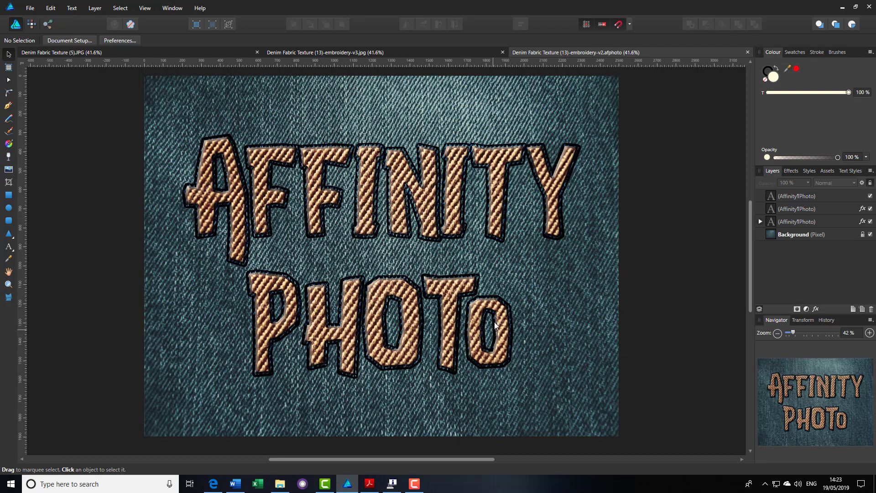
left_click(485, 52)
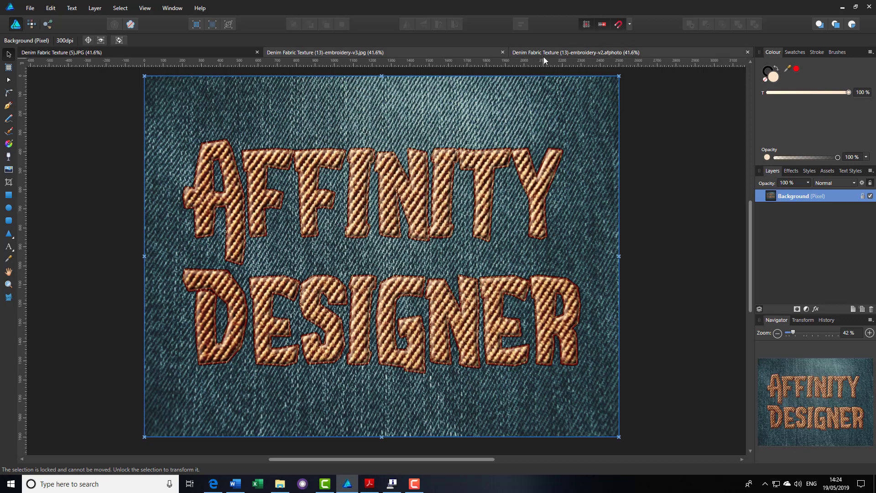
left_click(566, 52)
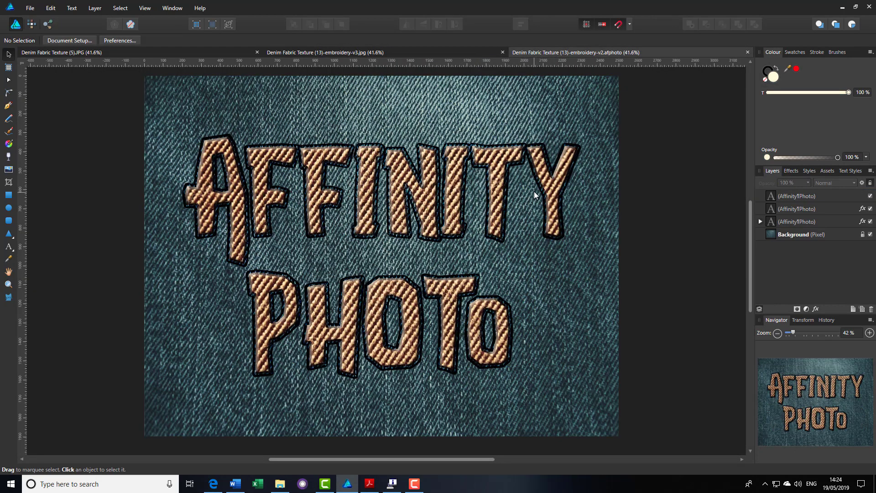
left_click(448, 54)
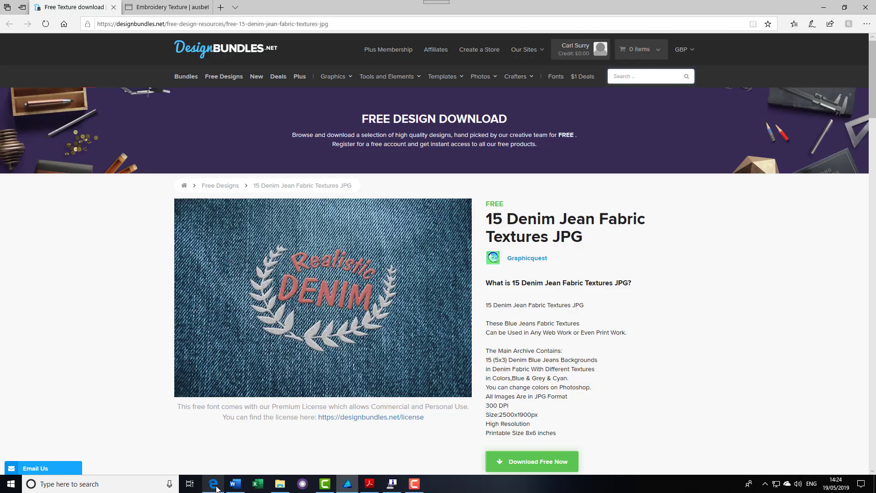
Switch to Edge and examine the designbundles.net denim texture download page and the embroidery texture images on ausbeta.com
left_click(213, 483)
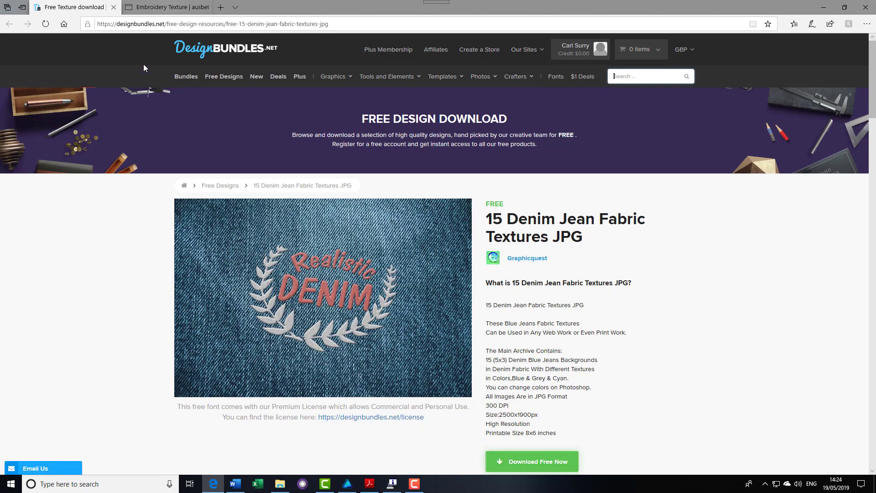
left_click(177, 10)
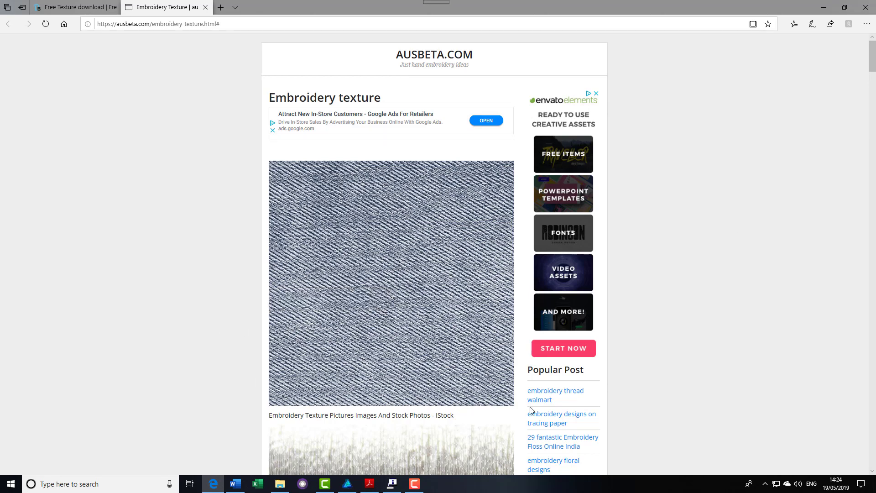
scroll(689, 374, "down", 6)
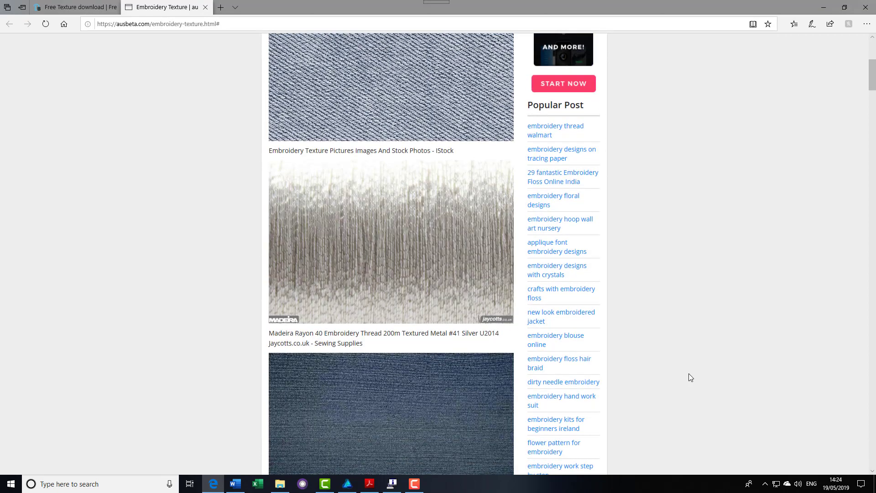
scroll(688, 376, "down", 6)
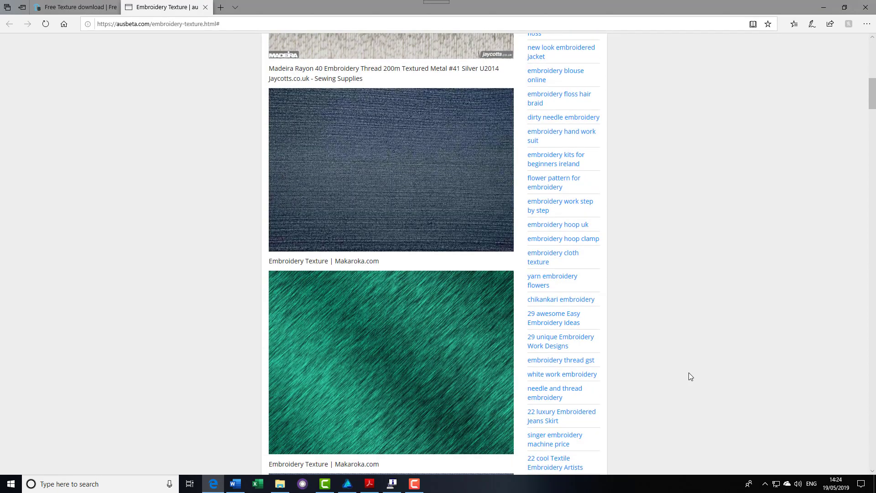
scroll(689, 376, "up", 7)
scroll(689, 371, "down", 20)
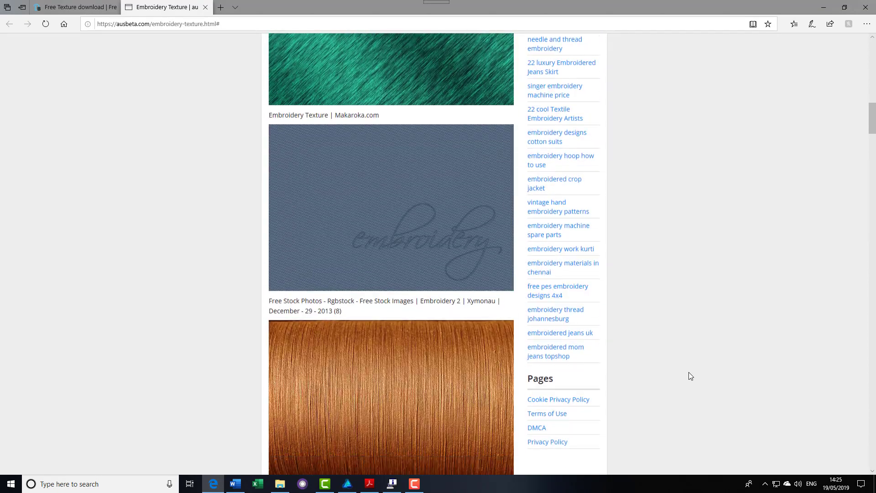
scroll(689, 371, "down", 20)
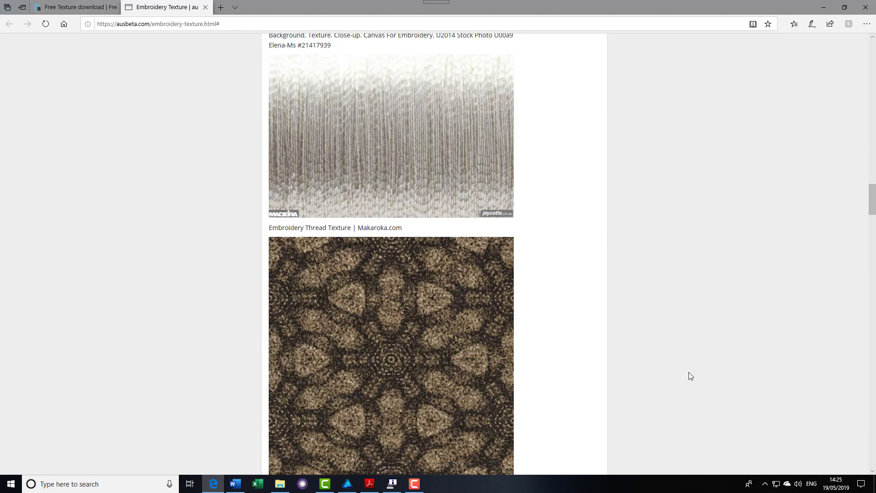
scroll(689, 371, "down", 19)
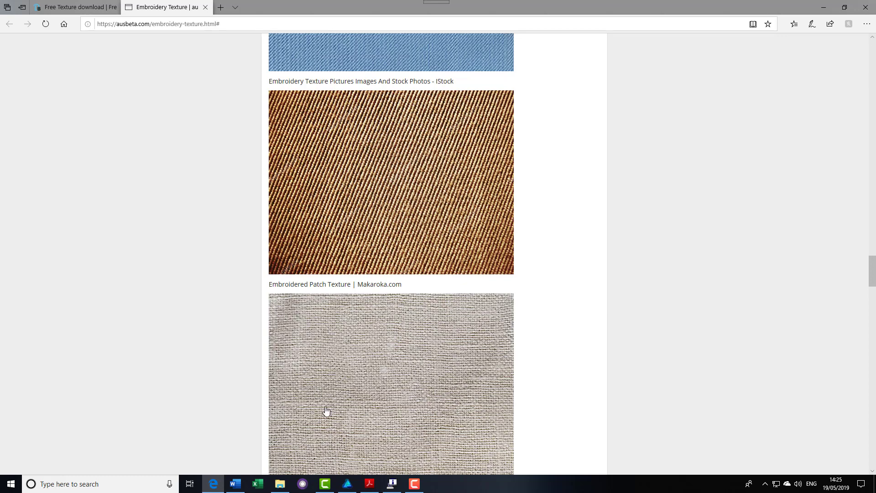
Switch to Affinity Designer's Denim Fabric Texture (5) document and set the Artistic Text fill to a pale cream swatch from the Grays palette
left_click(347, 483)
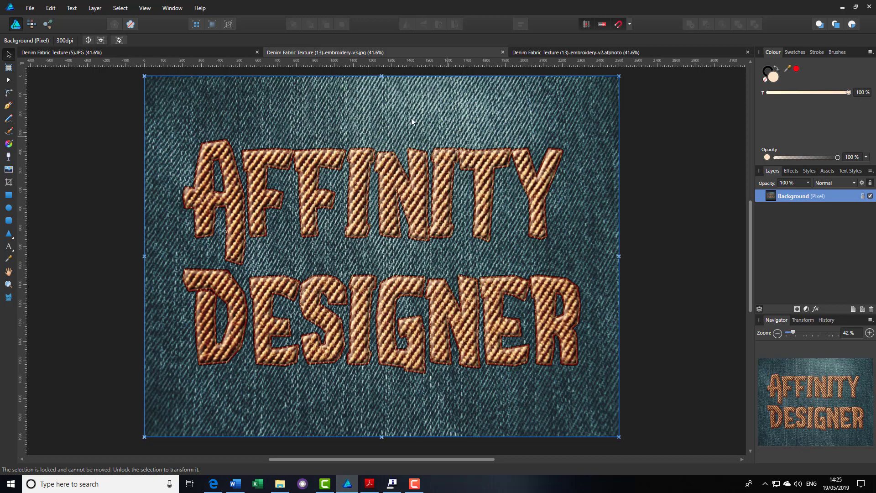
left_click(210, 52)
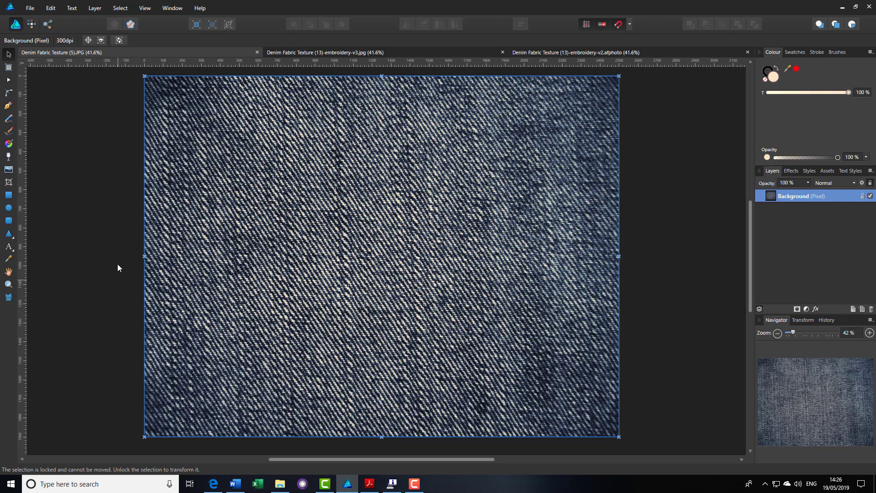
left_click(9, 249)
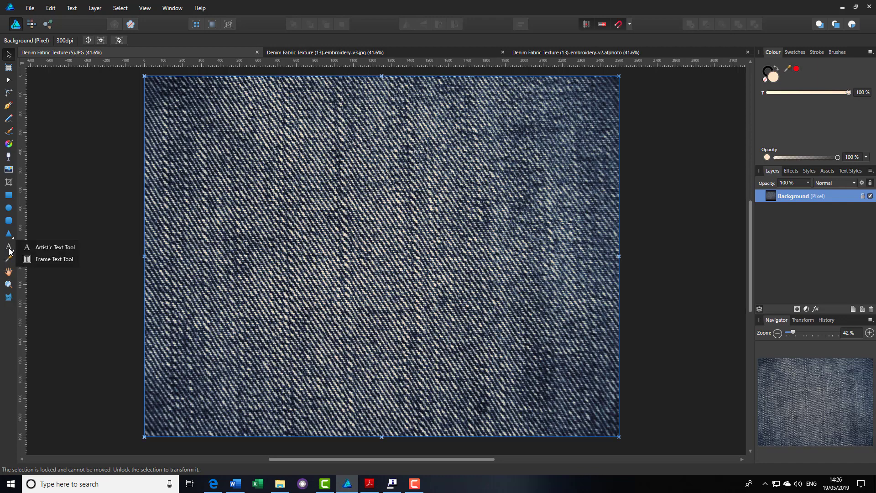
left_click(35, 248)
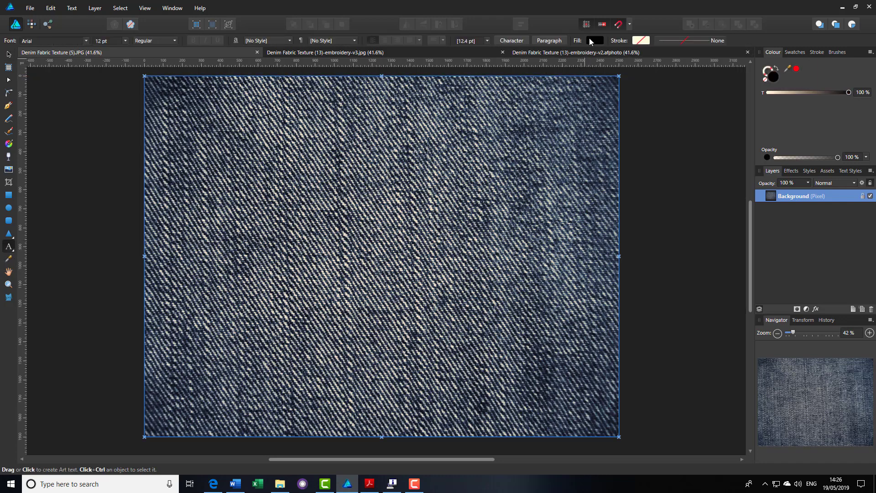
left_click(592, 40)
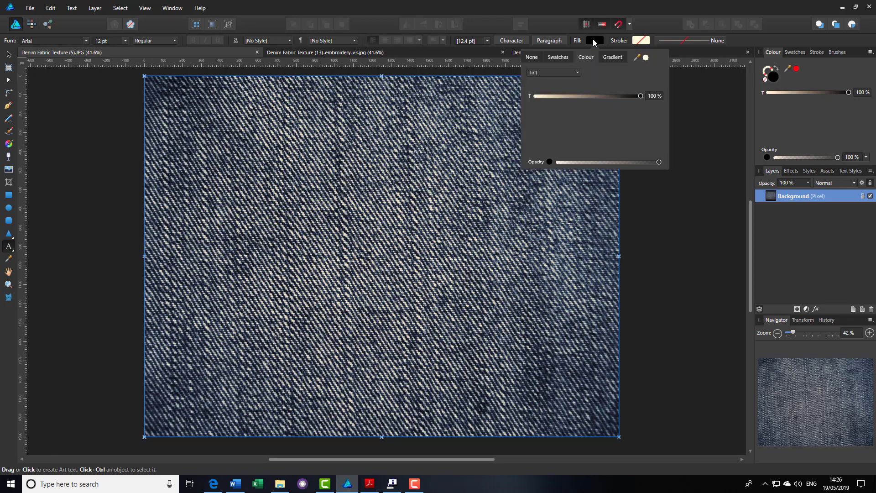
left_click(558, 57)
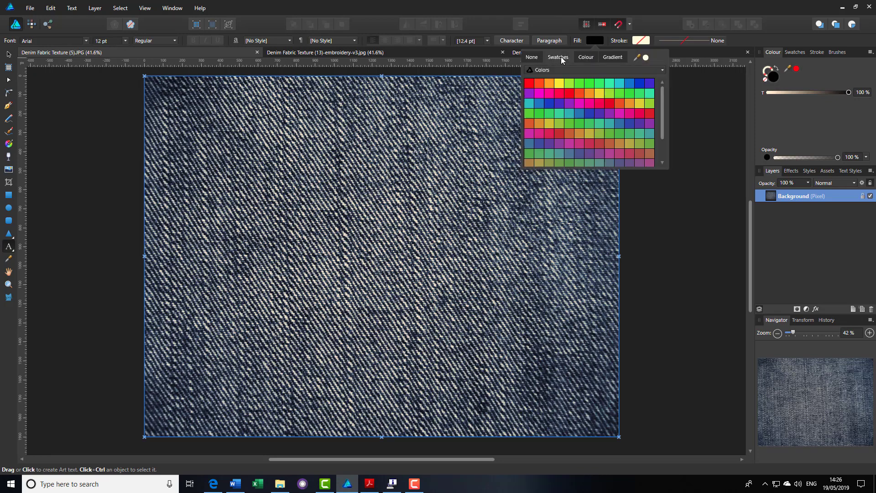
left_click(662, 71)
left_click(661, 81)
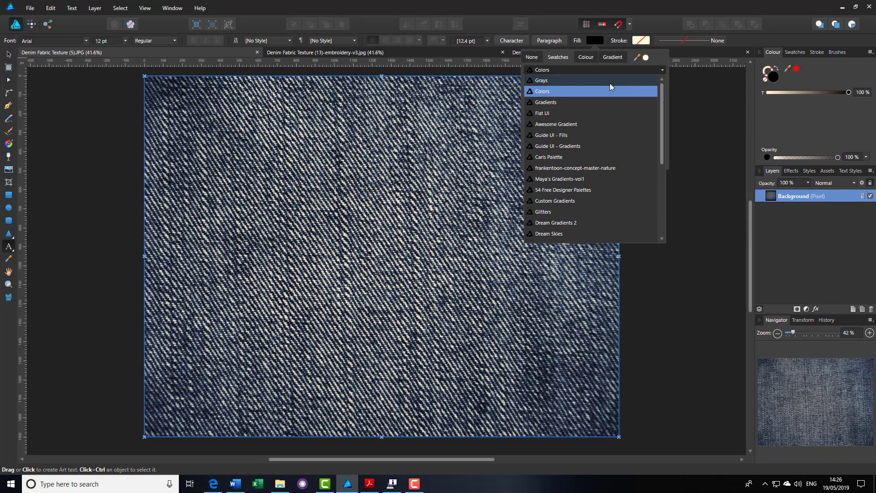
left_click(602, 82)
left_click(591, 94)
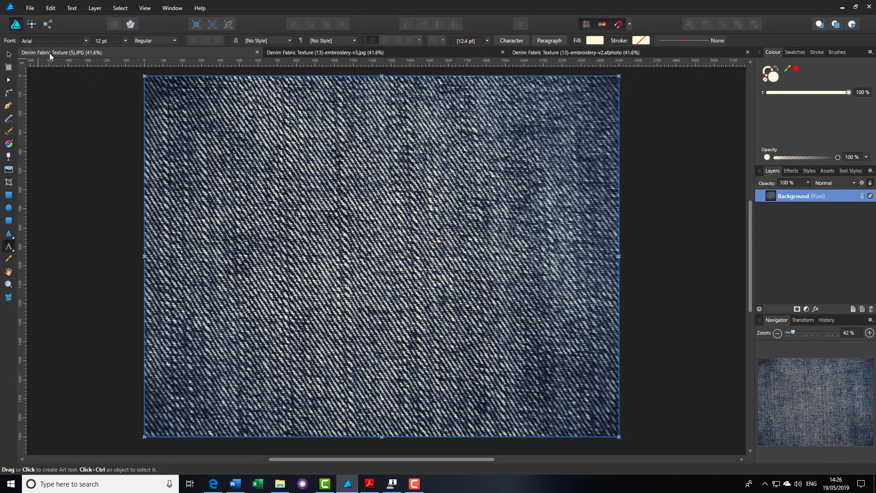
Set the Artistic Text font to AttackAttack
left_click(87, 40)
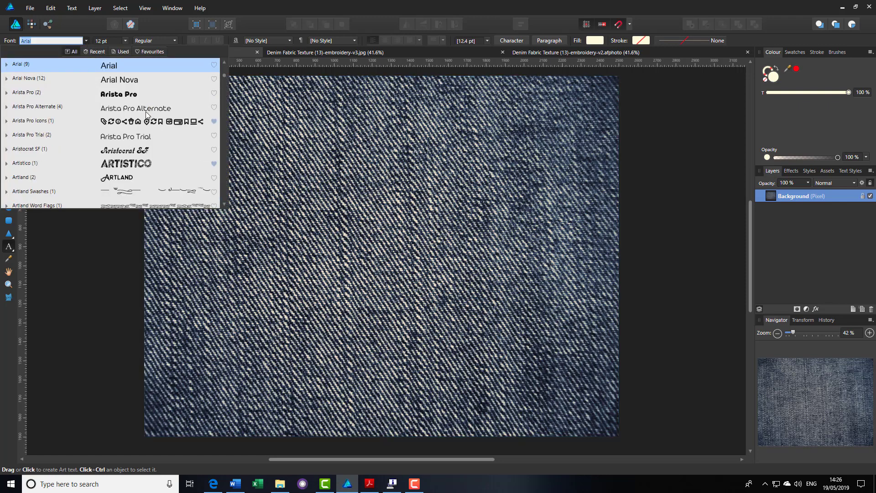
scroll(145, 112, "down", 3)
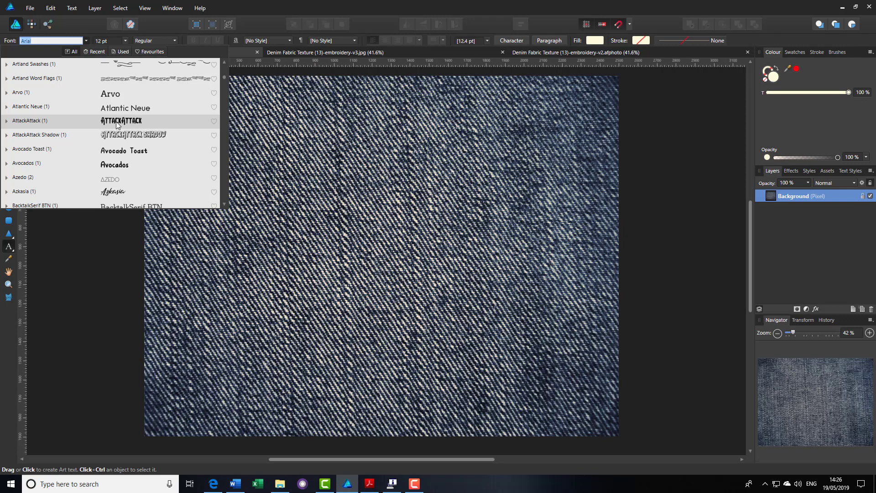
left_click(131, 122)
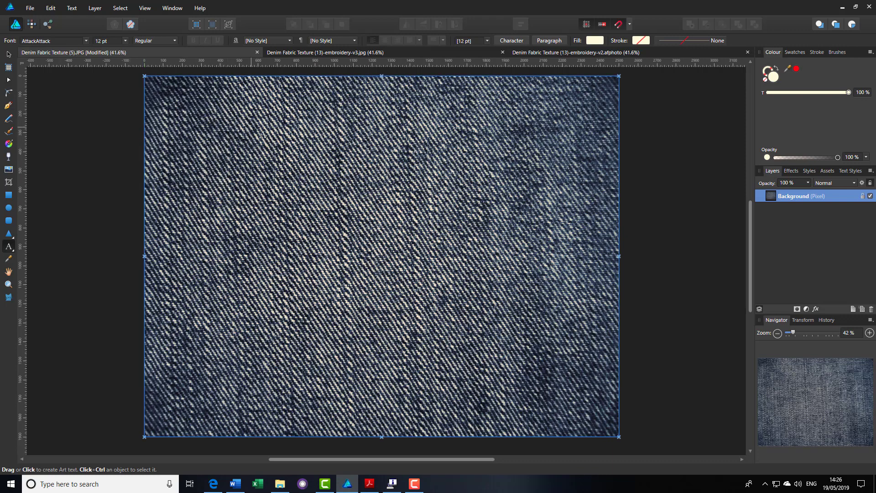
Create artistic text about 135 pt high on the denim background, reading "Affinity" with "Designer" on a second line
left_click_drag(202, 114, 252, 199)
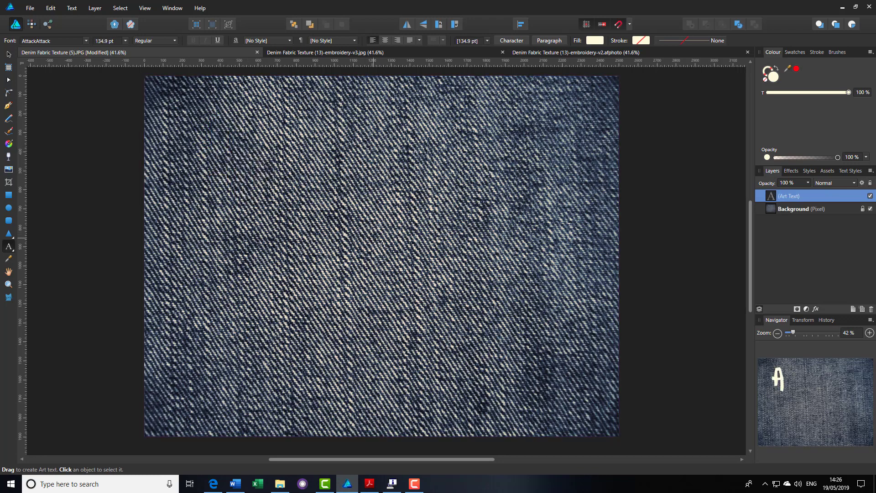
type("AFFINI")
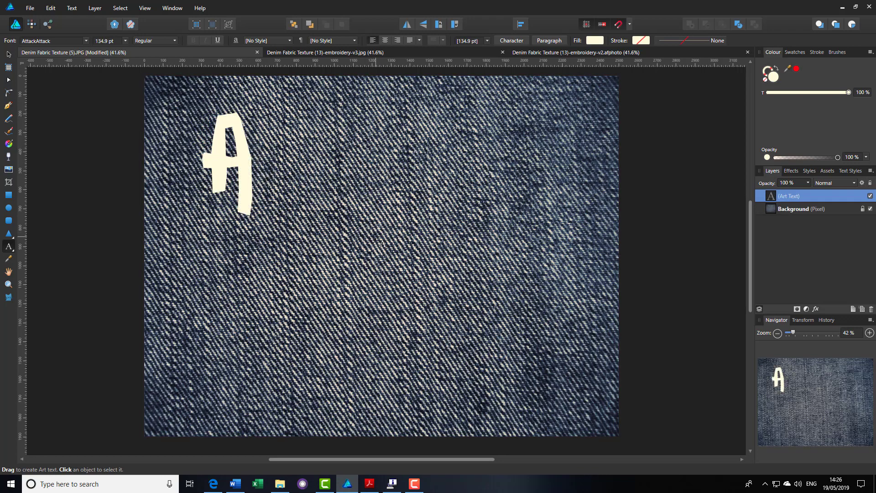
type("TY")
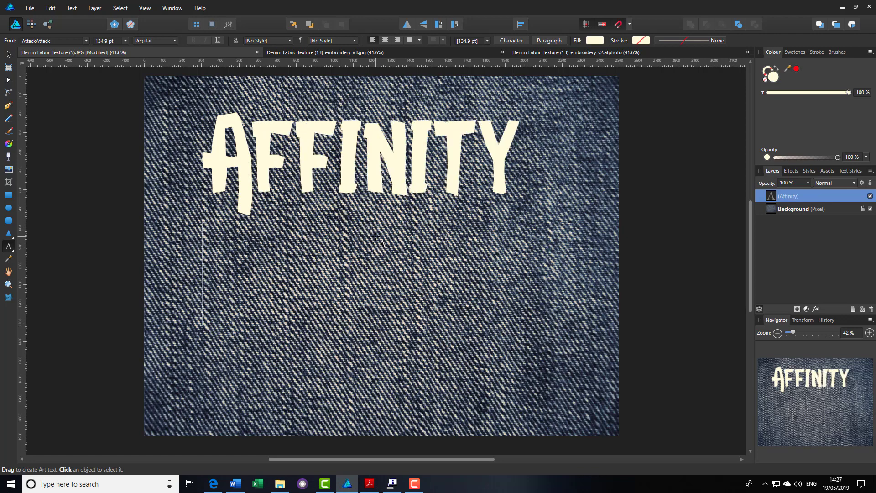
key("Return")
type("DESIG")
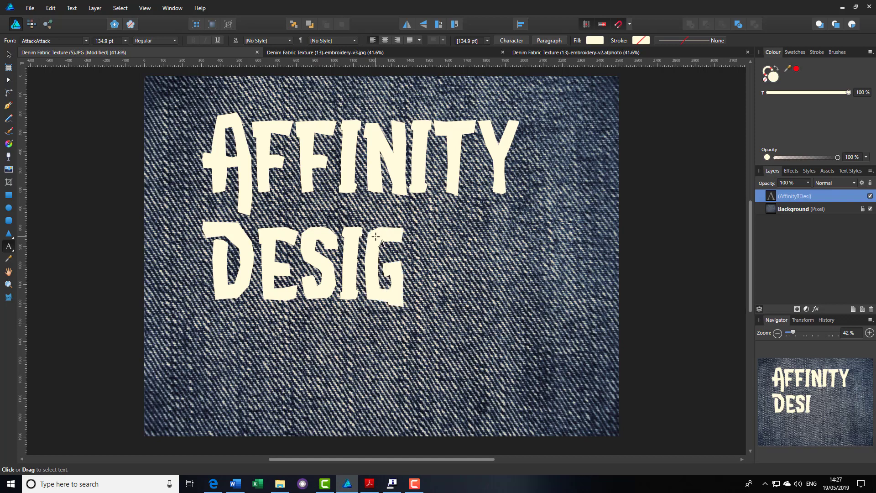
type("NER")
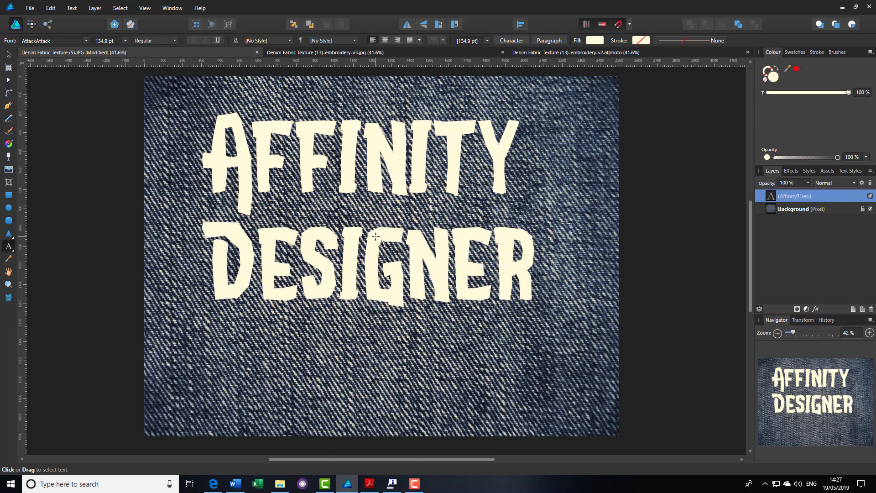
key("Escape")
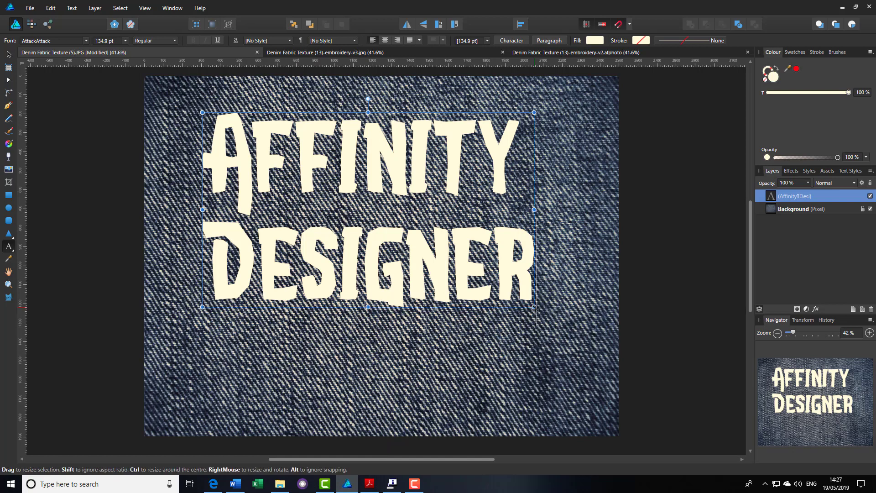
Enlarge the Affinity Designer text to about 174 pt and centre it horizontally and vertically on the page
left_click_drag(535, 308, 580, 342)
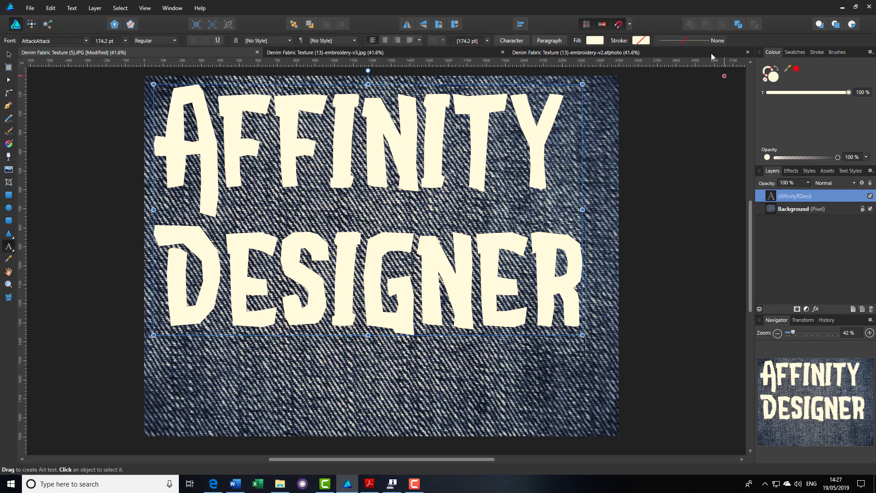
left_click(520, 24)
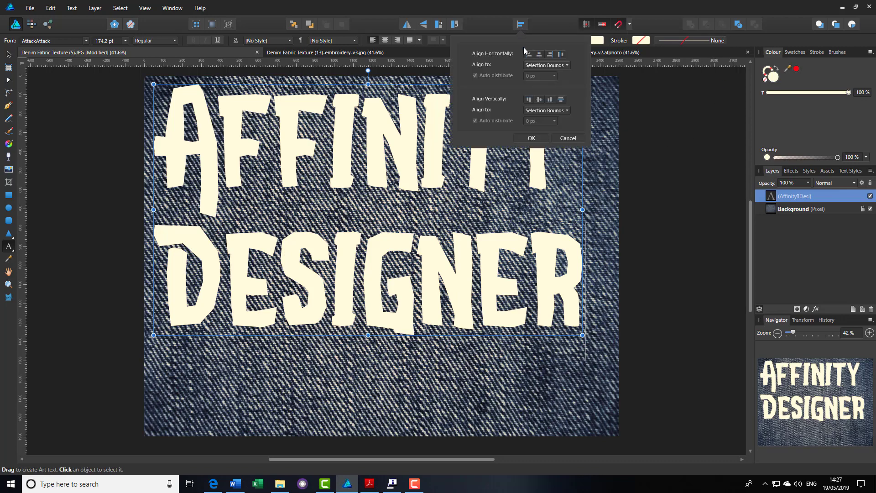
left_click(538, 55)
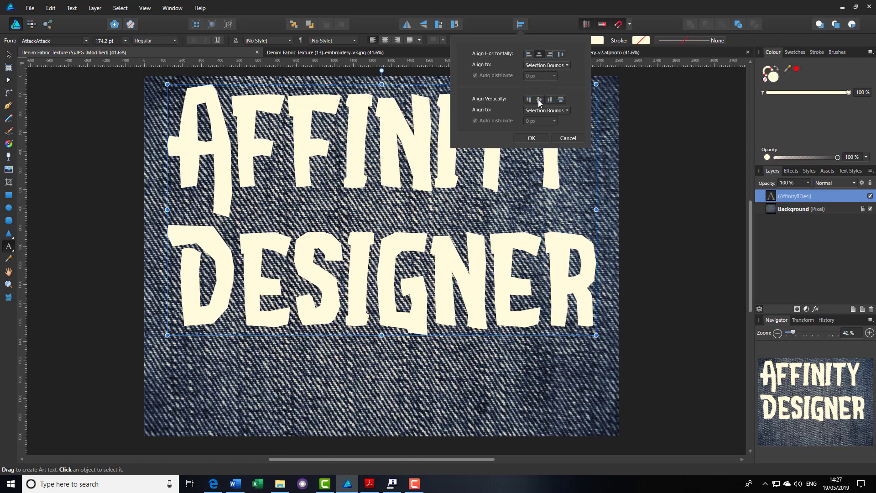
left_click(538, 100)
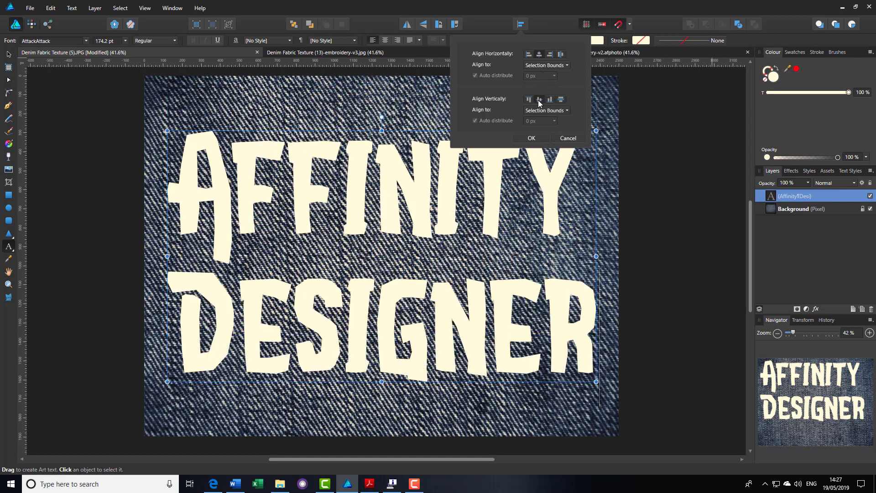
left_click(659, 54)
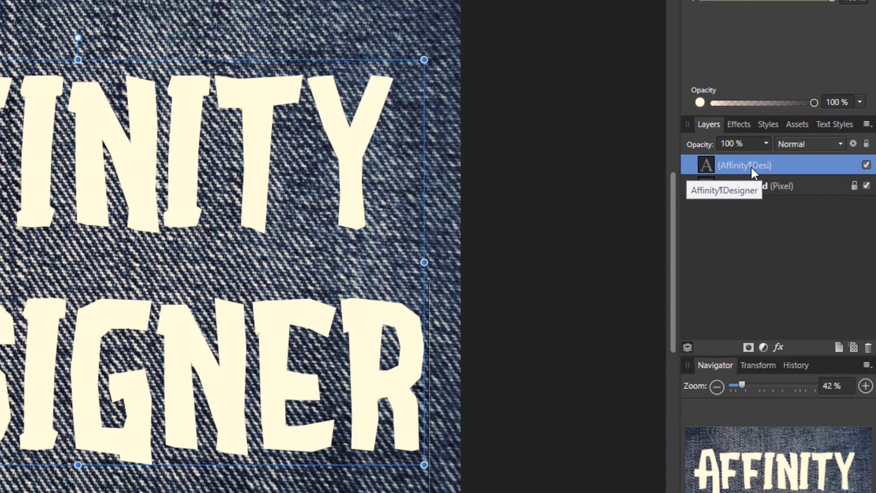
Duplicate the Affinity Designer text layer
right_click(782, 164)
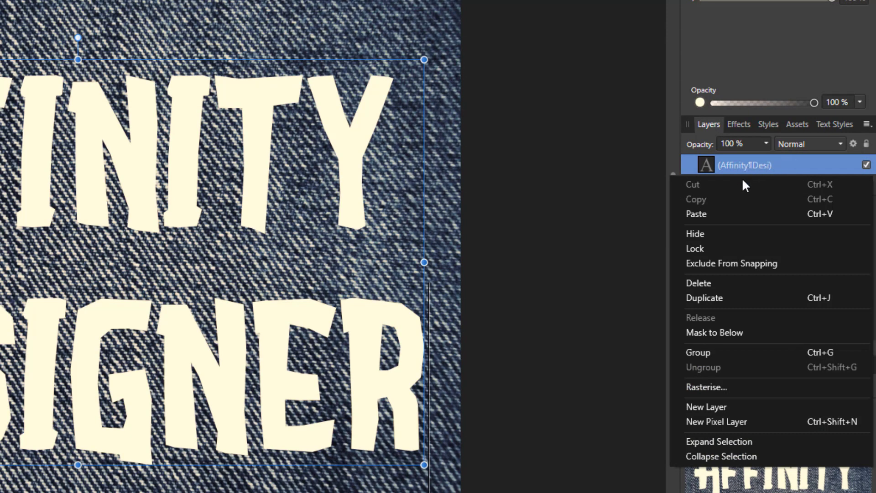
left_click(707, 297)
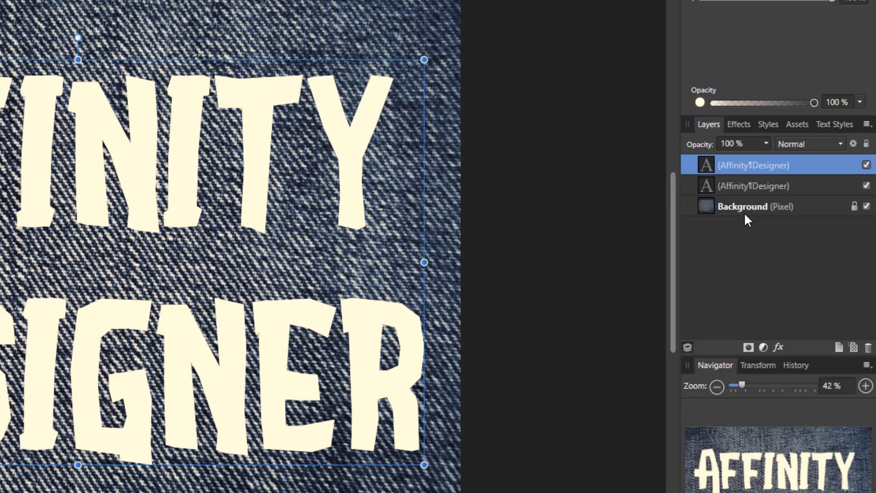
Duplicate the Affinity Designer text layer once more and rename the lowest of the three text layers 1
right_click(750, 165)
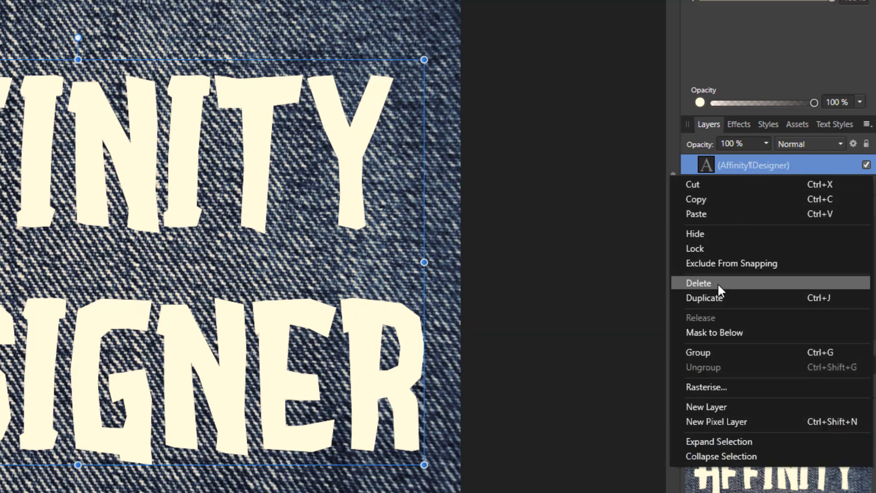
left_click(707, 299)
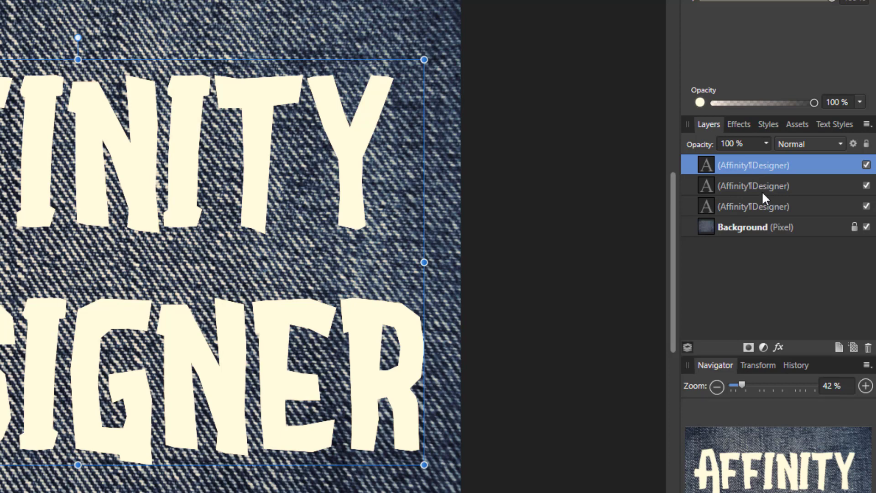
double_click(738, 206)
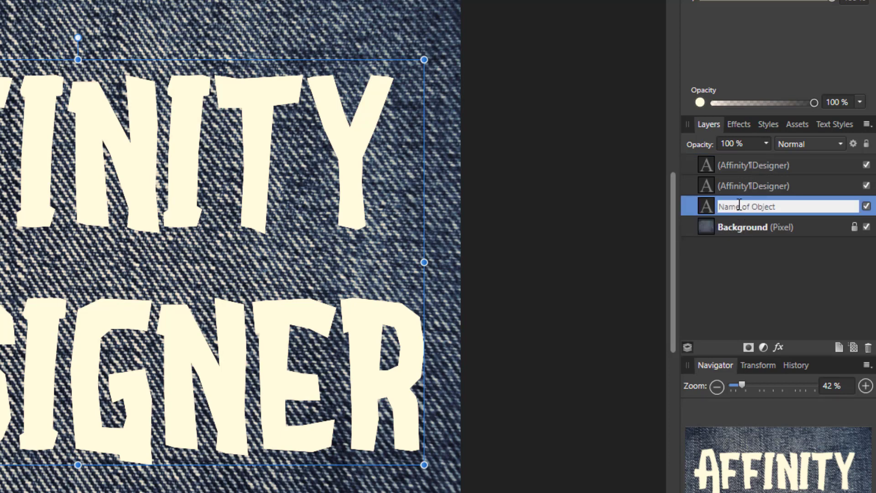
type("1")
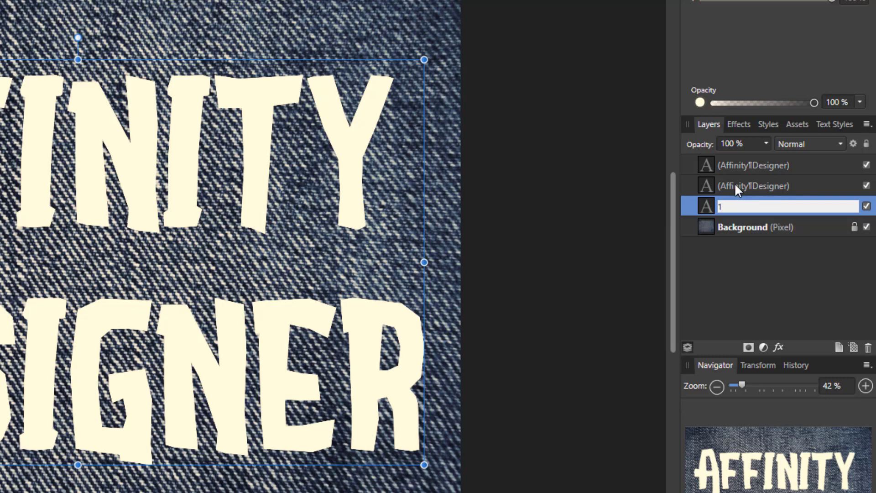
key("Return")
Rename the middle text layer 2 and the uppermost text layer 3
left_click(735, 186)
double_click(733, 185)
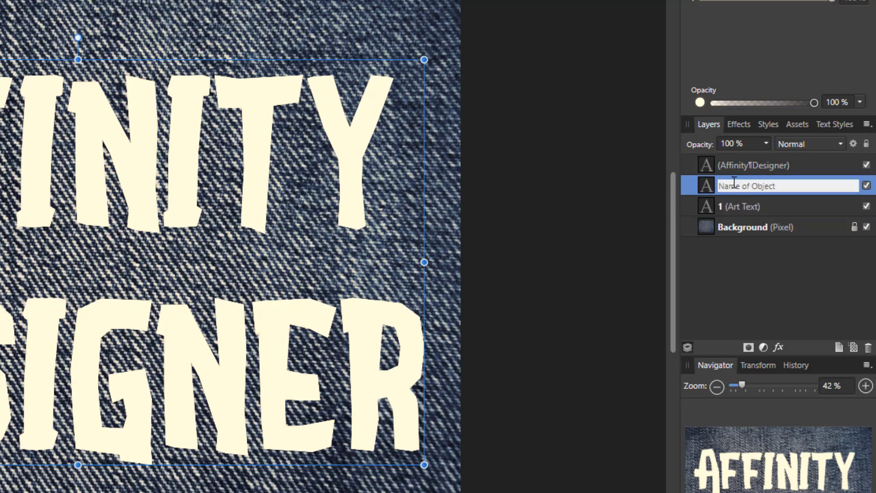
type("2")
key("Return")
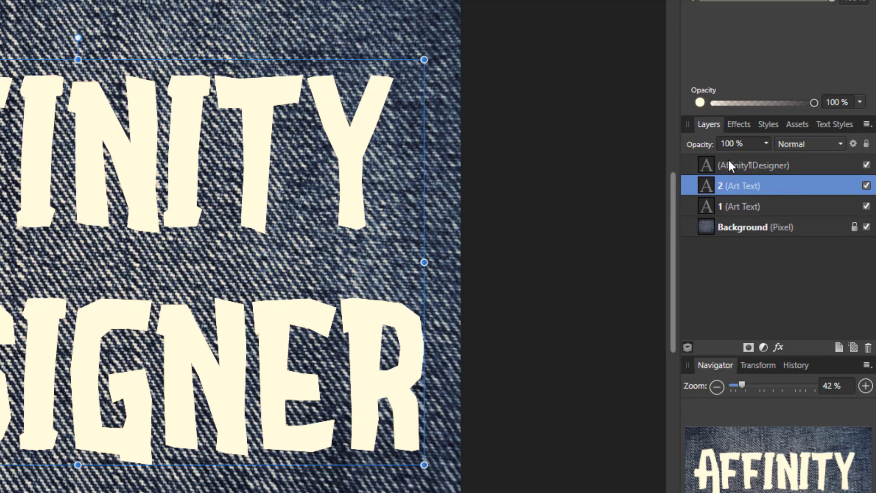
left_click(729, 165)
double_click(730, 165)
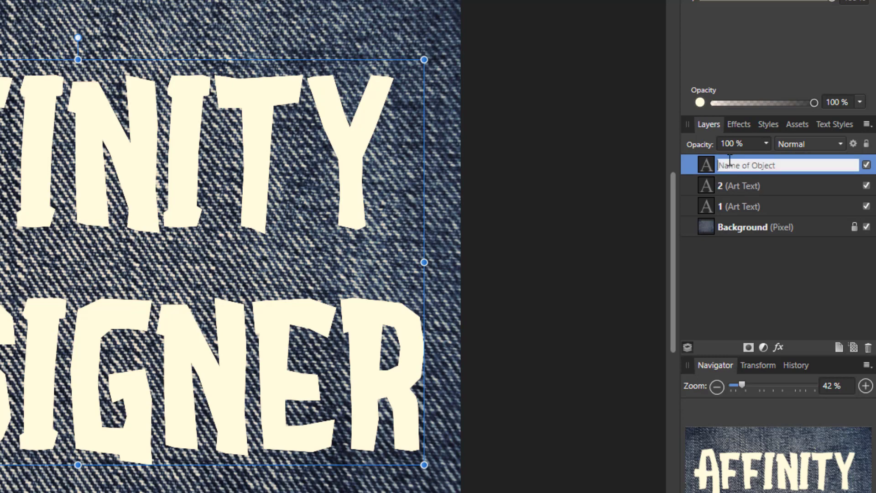
type("3")
key("Return")
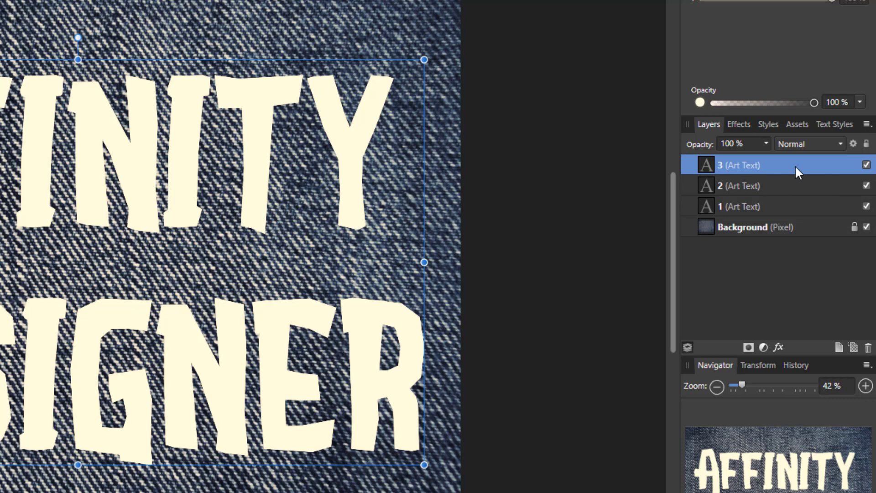
Hide text layers 3 and 2, and select text layer 1
left_click(866, 165)
left_click(866, 186)
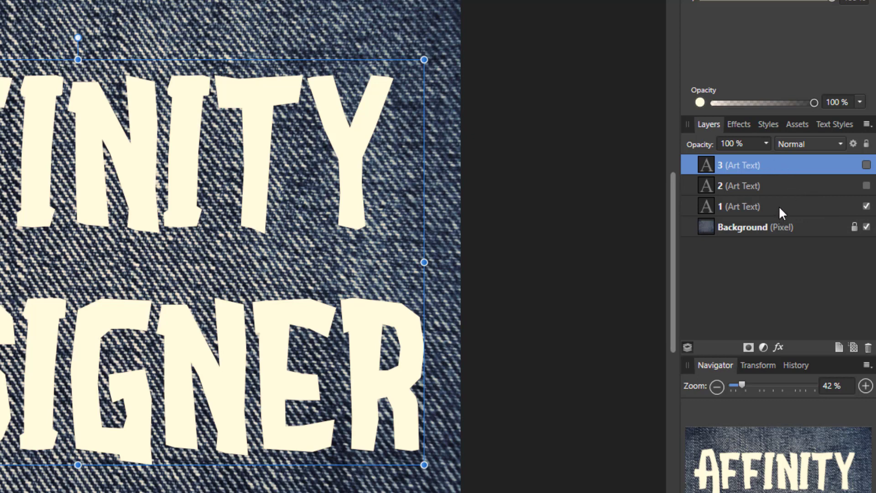
left_click(791, 206)
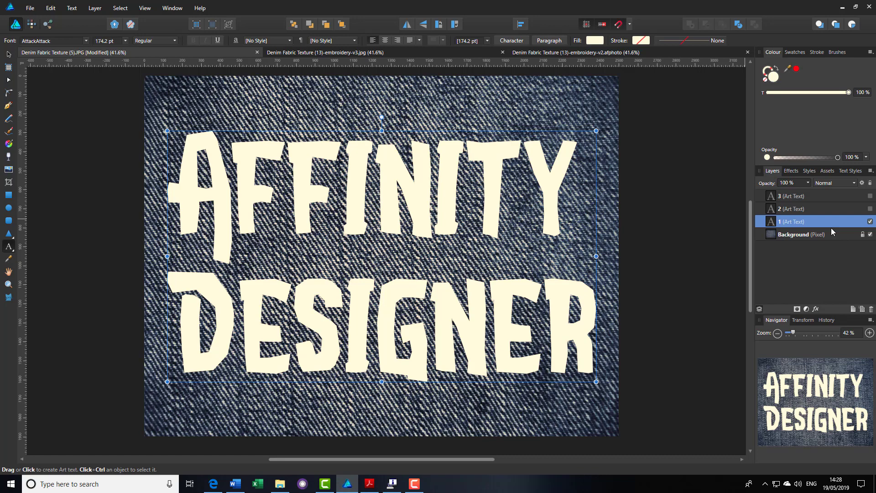
Switch to the Edge browser and copy the brown cloth image captioned "Embroidered Patch Texture | Makaroka.com"
left_click(213, 486)
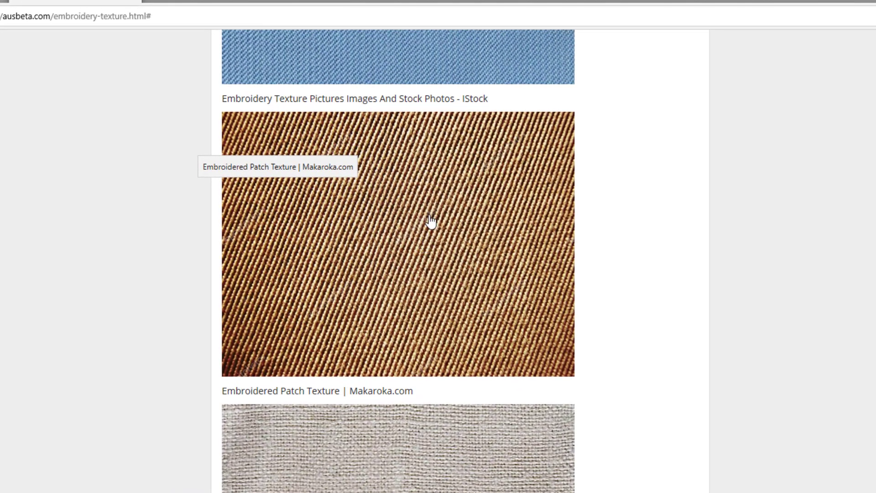
right_click(418, 177)
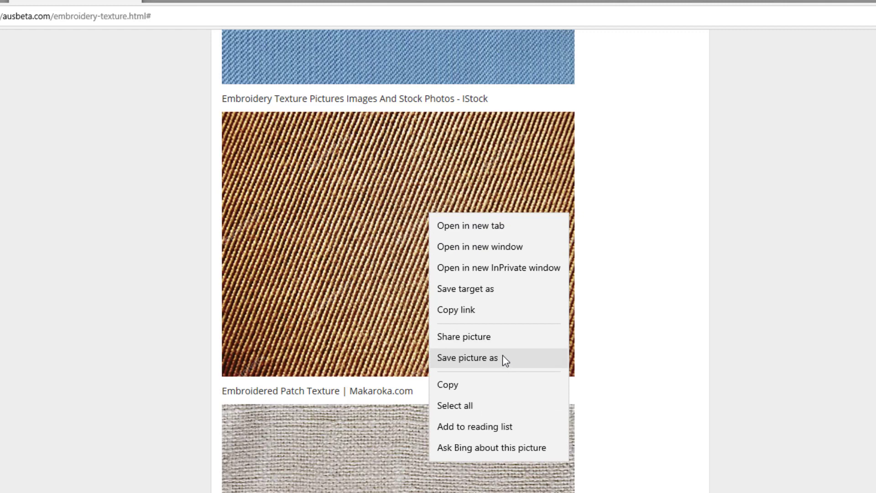
left_click(330, 247)
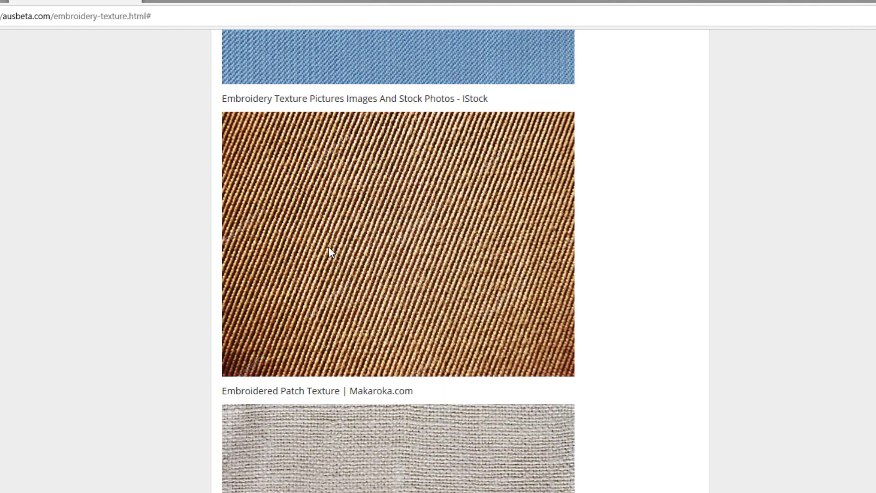
right_click(382, 234)
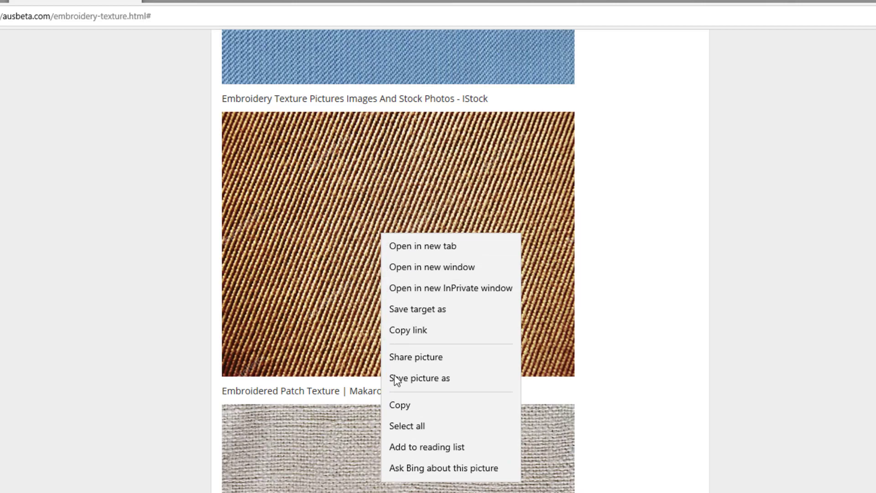
left_click(400, 404)
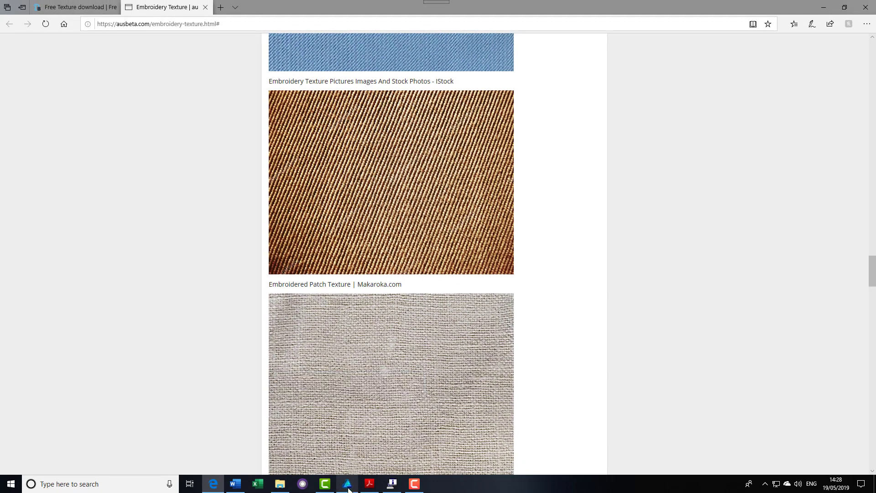
Switch back to Affinity Designer and paste the copied cloth image directly above text layer 1
left_click(347, 485)
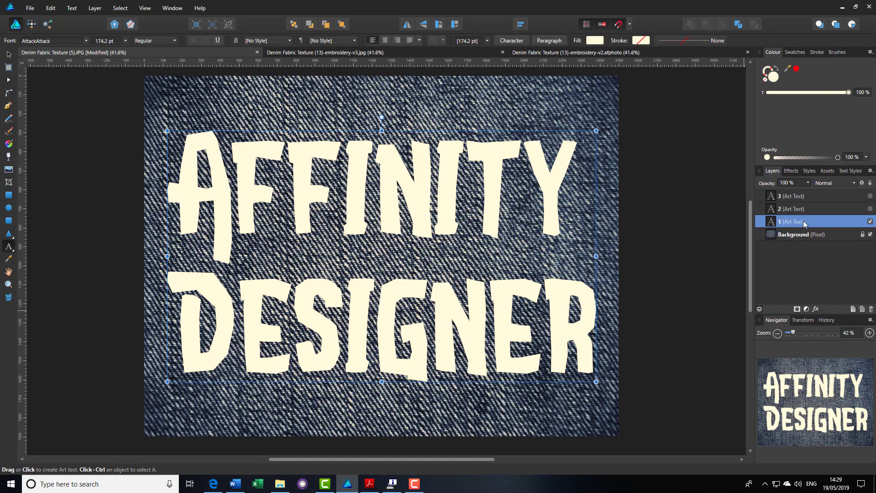
left_click(50, 8)
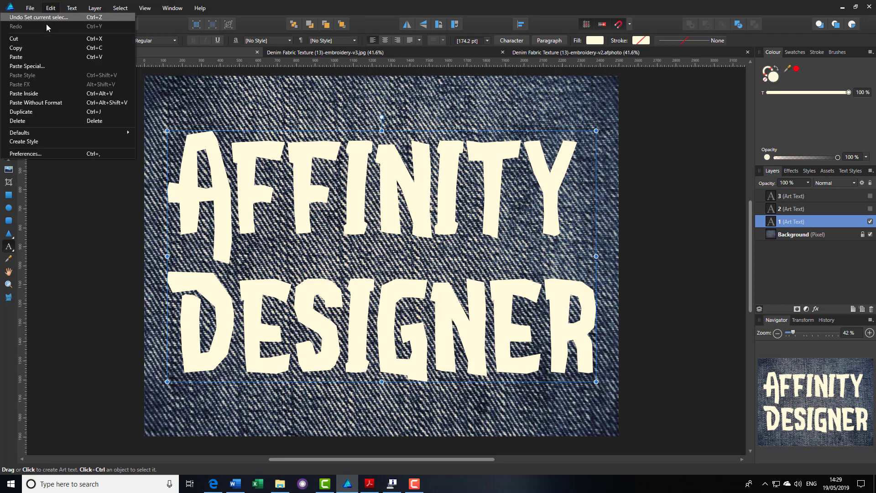
left_click(16, 61)
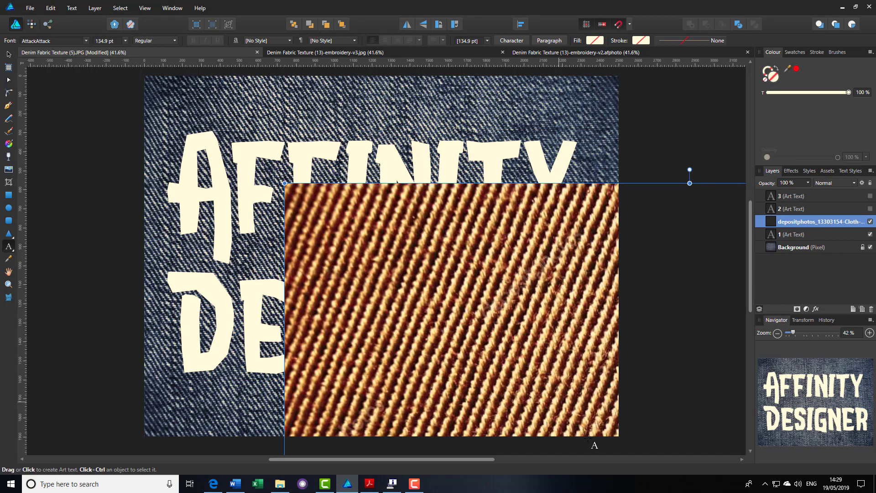
Scale the cloth image down to about 198 dpi and position it over the middle of the text
left_click(9, 54)
left_click_drag(497, 345, 376, 261)
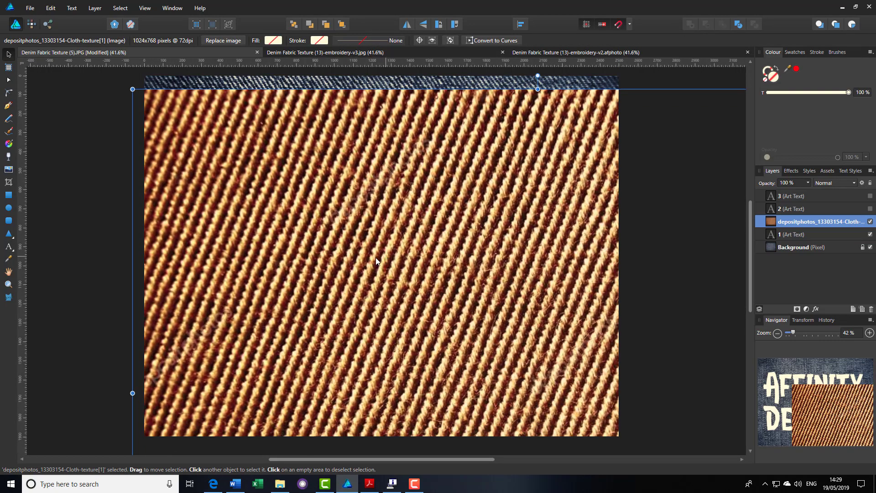
left_click_drag(132, 89, 390, 283)
left_click_drag(538, 389, 382, 238)
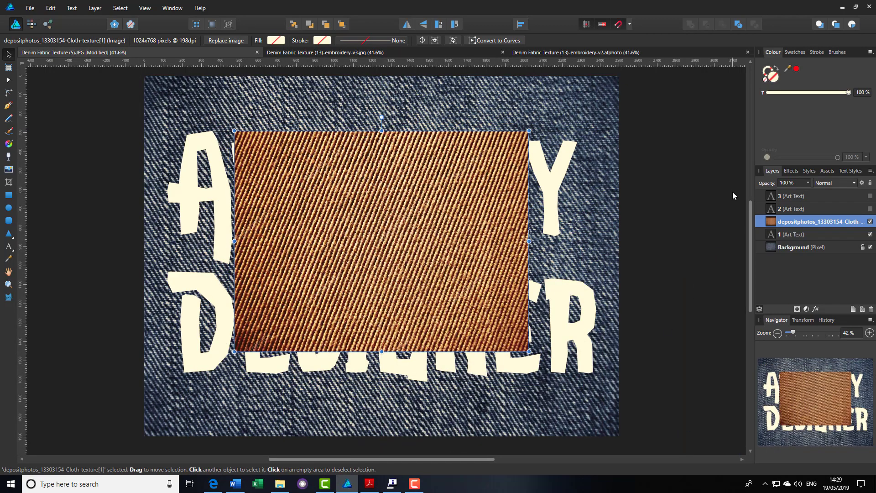
Clip the cloth image inside text layer 1 and enlarge it to about 131 dpi so it fills all the letters
left_click_drag(776, 224, 790, 236)
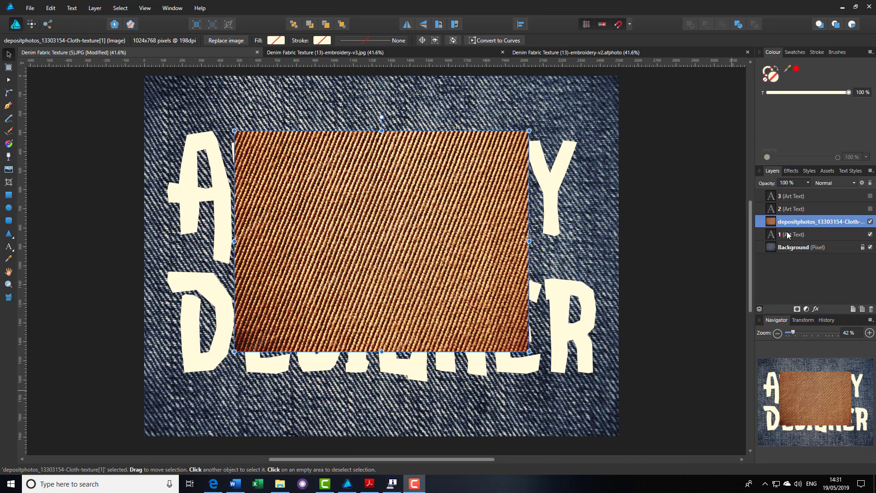
left_click_drag(790, 236, 772, 221)
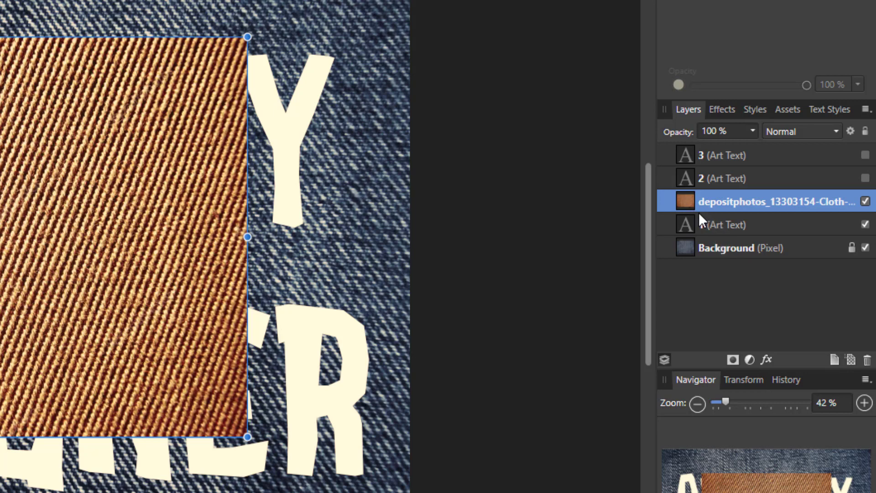
left_click_drag(716, 225, 733, 225)
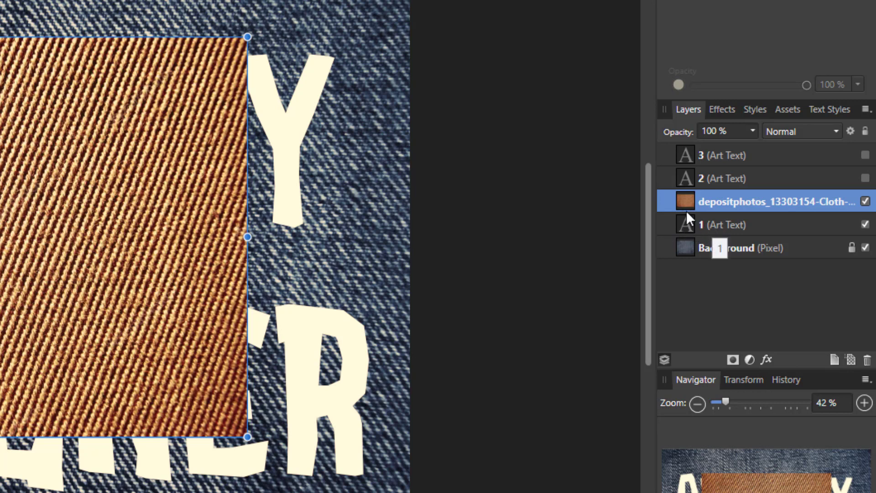
left_click_drag(681, 196, 708, 225)
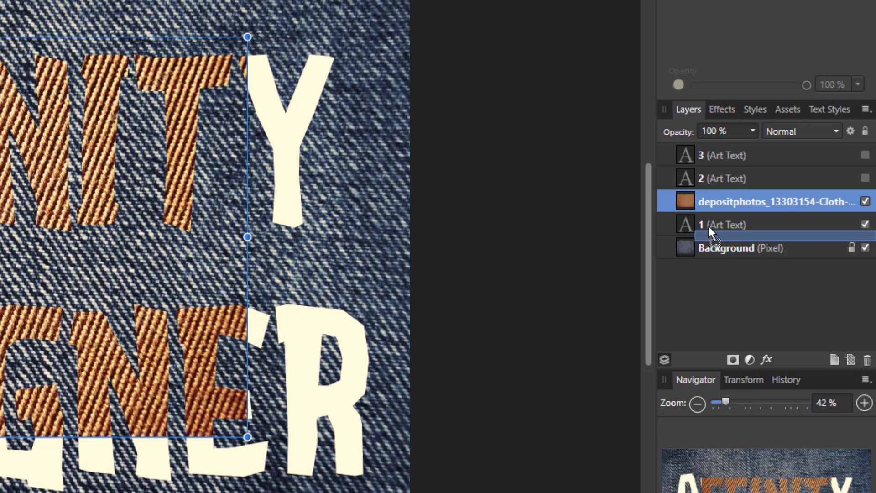
left_click_drag(708, 226, 708, 227)
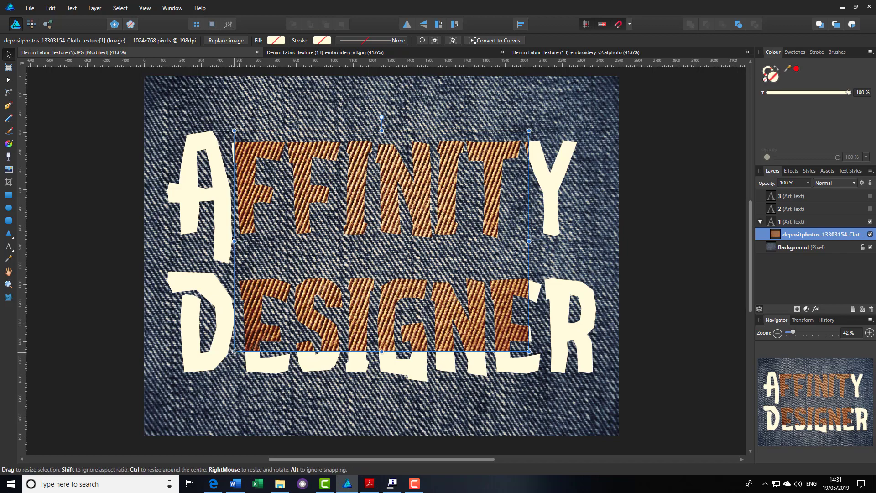
left_click_drag(233, 352, 166, 408)
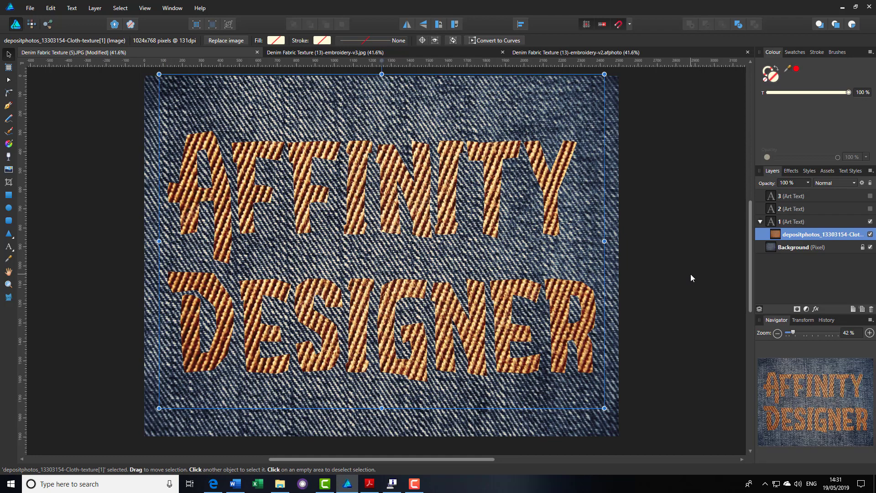
Rotate the clipped cloth image counter-clockwise and stretch its sides until it covers every letter again
scroll(691, 278, "down", 1)
left_click(777, 334)
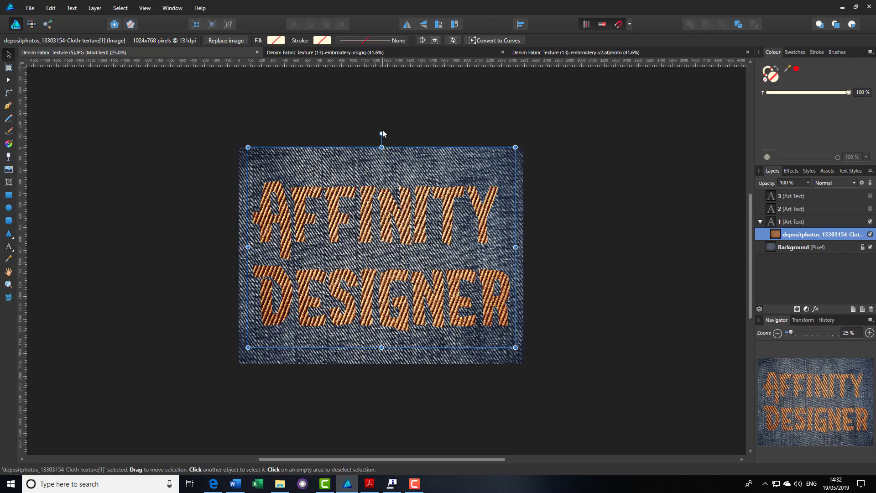
left_click_drag(382, 133, 264, 151)
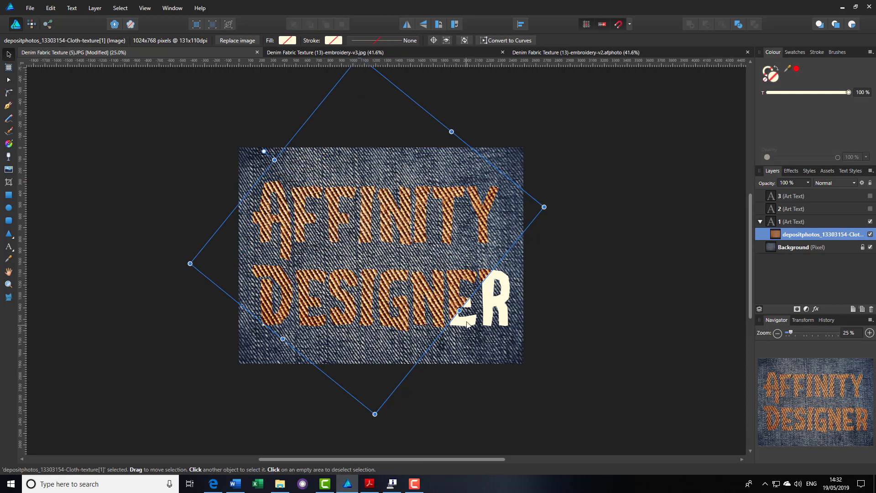
left_click_drag(459, 310, 501, 344)
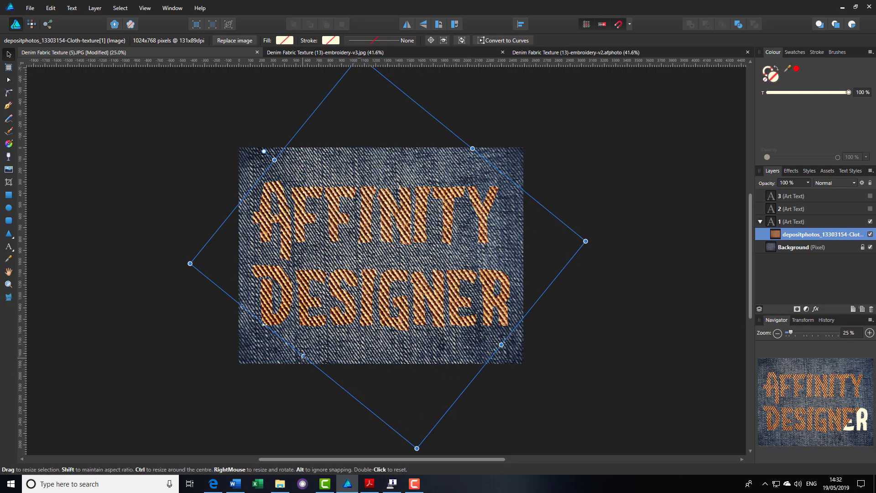
left_click_drag(303, 356, 296, 364)
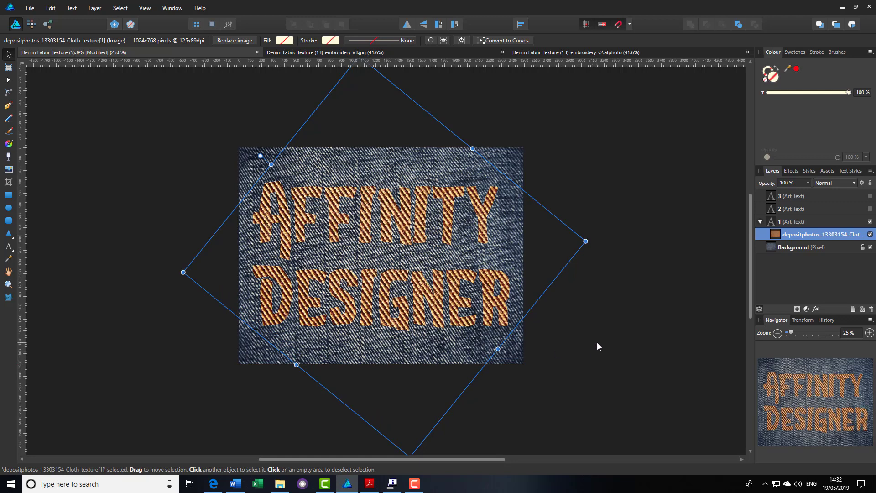
key("ctrl+0")
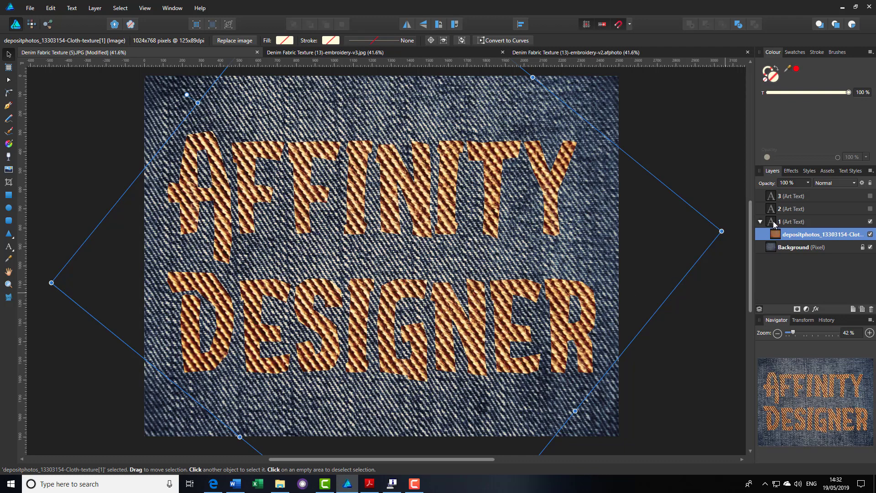
Open the layer effects of text layer 1 and enable Bevel / Emboss with the Inner type
left_click(825, 223)
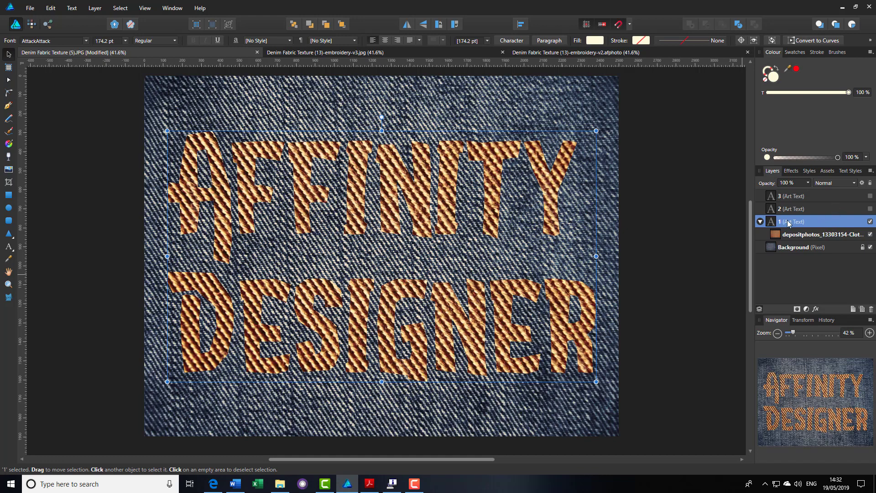
left_click(760, 221)
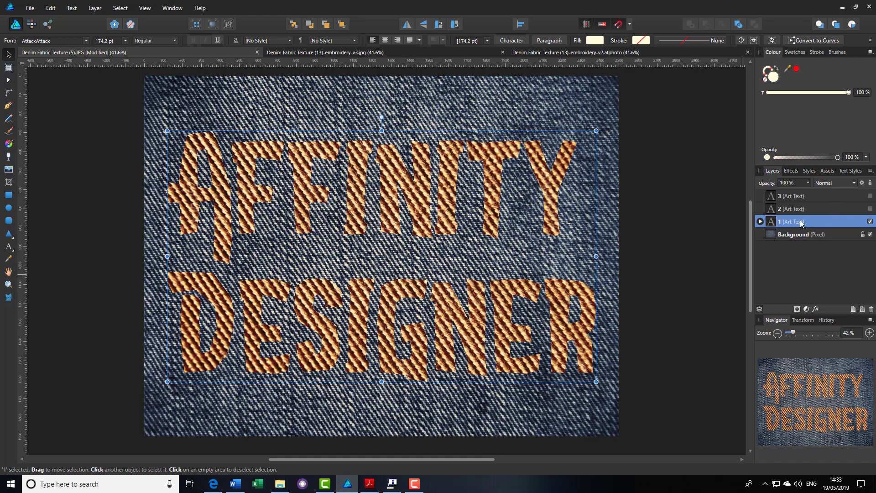
left_click(815, 309)
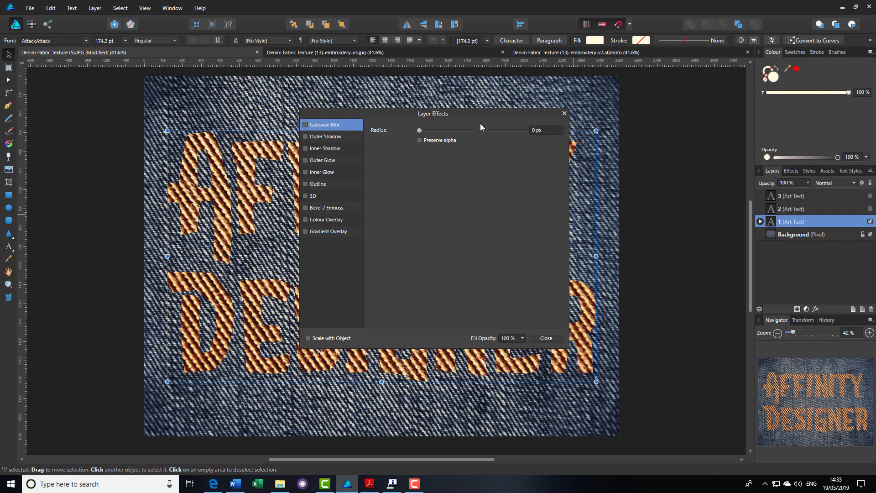
left_click_drag(478, 114, 766, 120)
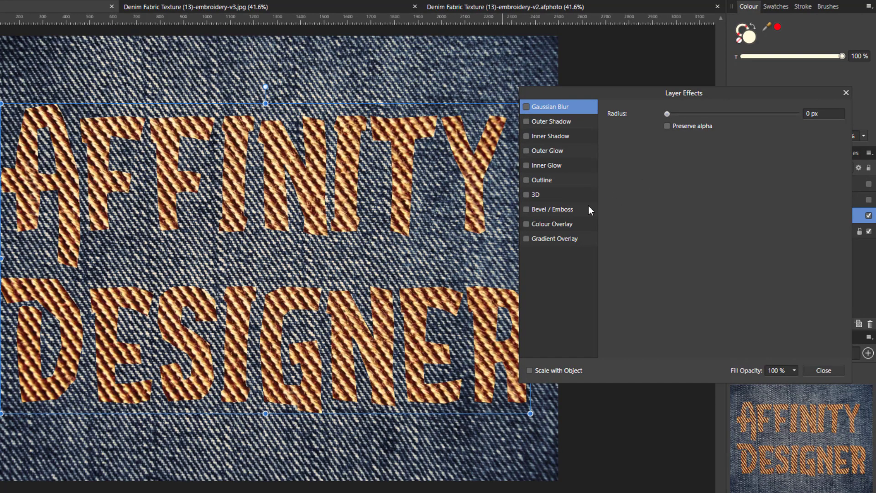
left_click(526, 209)
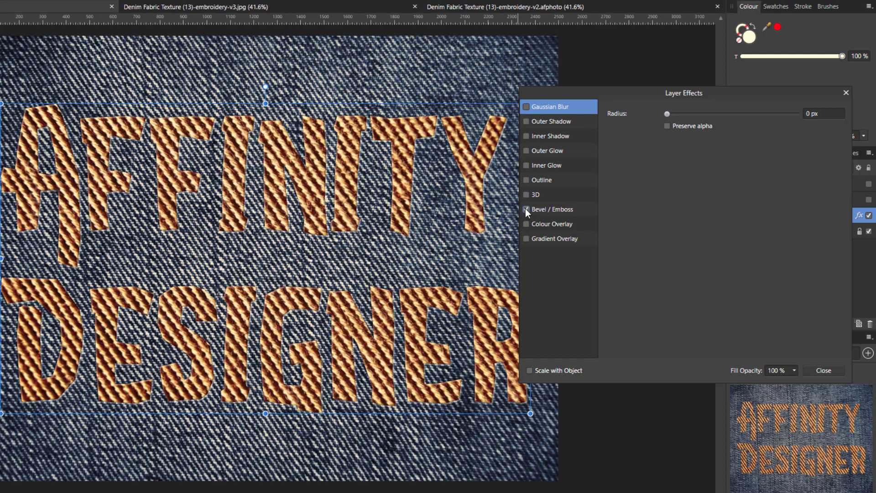
left_click(557, 209)
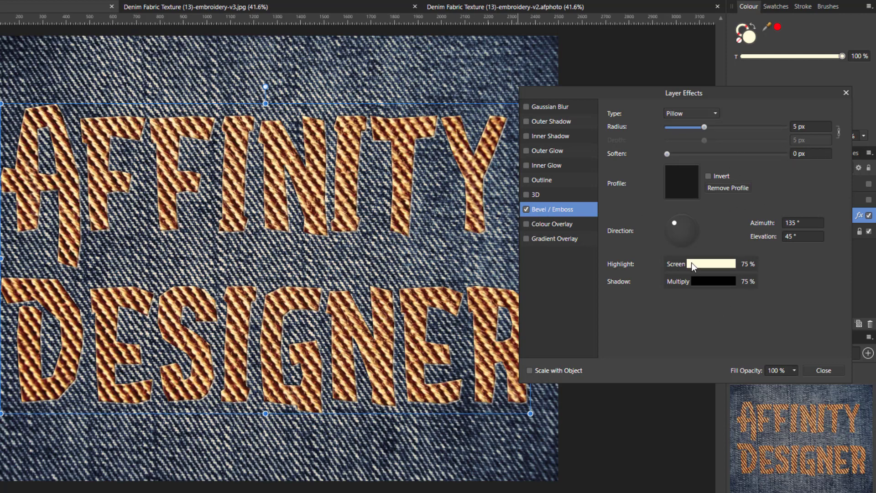
left_click(715, 114)
left_click(702, 127)
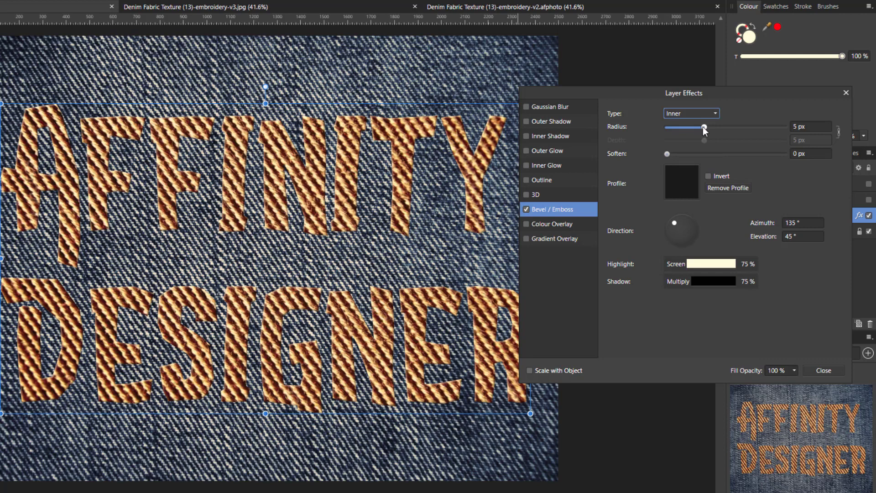
Set the bevel's radius to 22 px and its soften value to 4 px
left_click(803, 126)
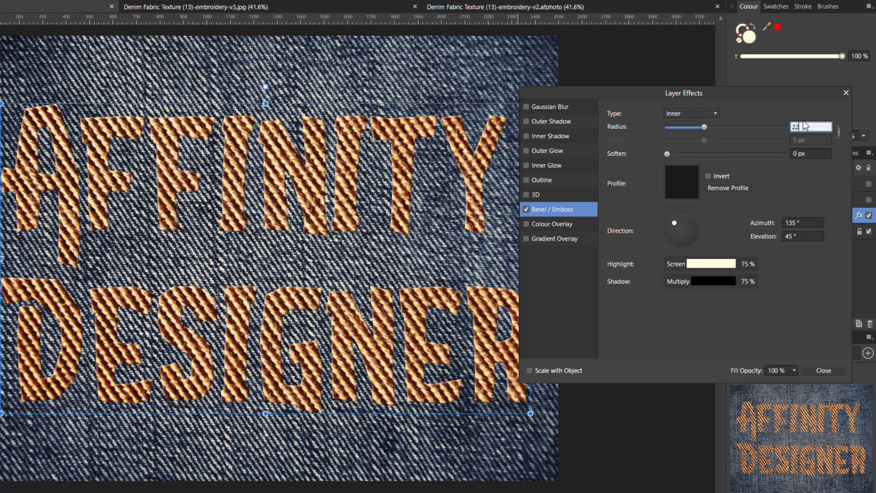
type("22")
key("Return")
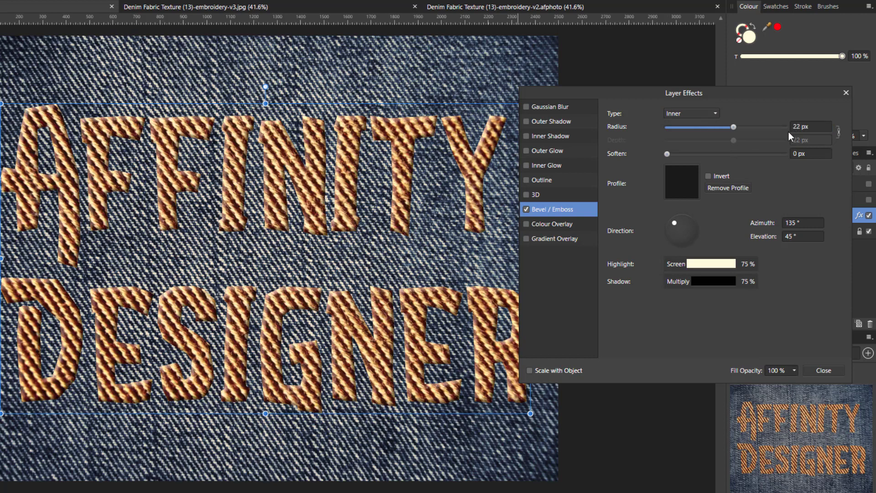
left_click(797, 153)
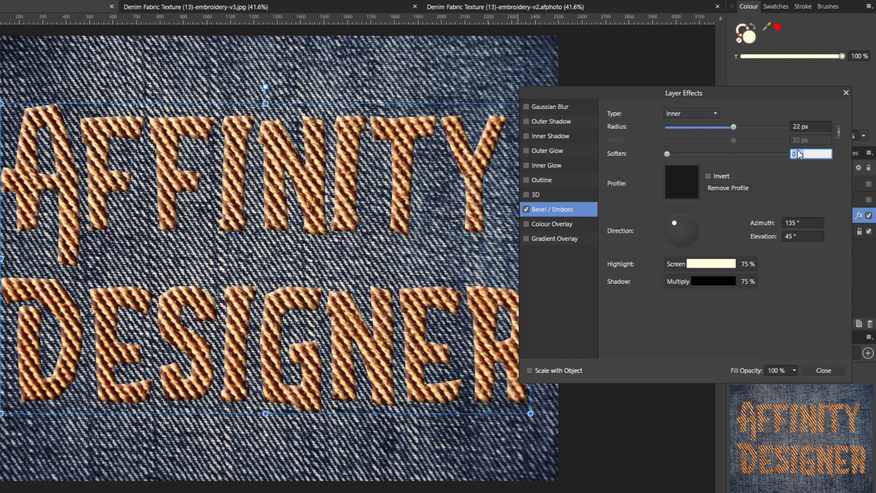
type("4")
key("Return")
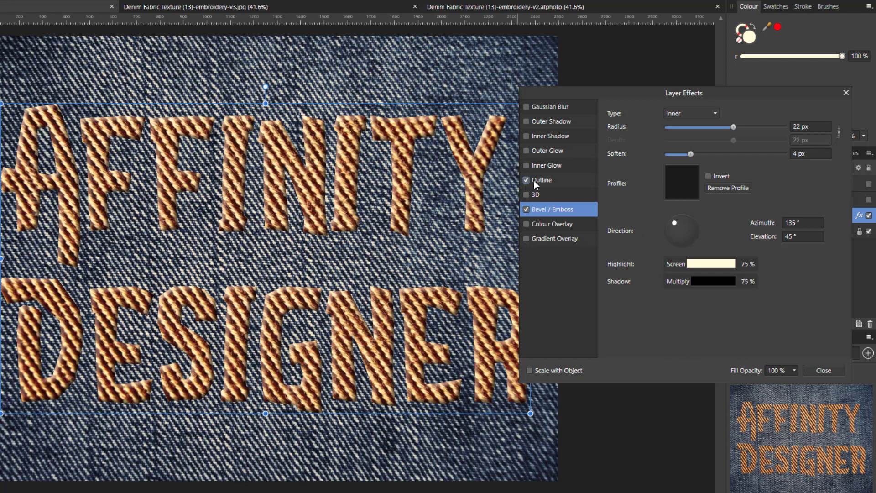
Add a 10 px outline effect to text layer 1, using a dark red-brown sampled from the cloth lettering
left_click(556, 179)
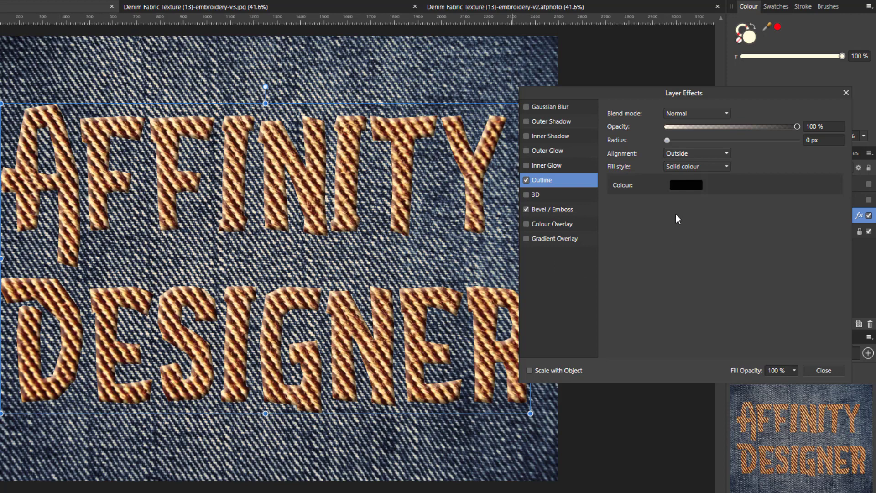
left_click(689, 185)
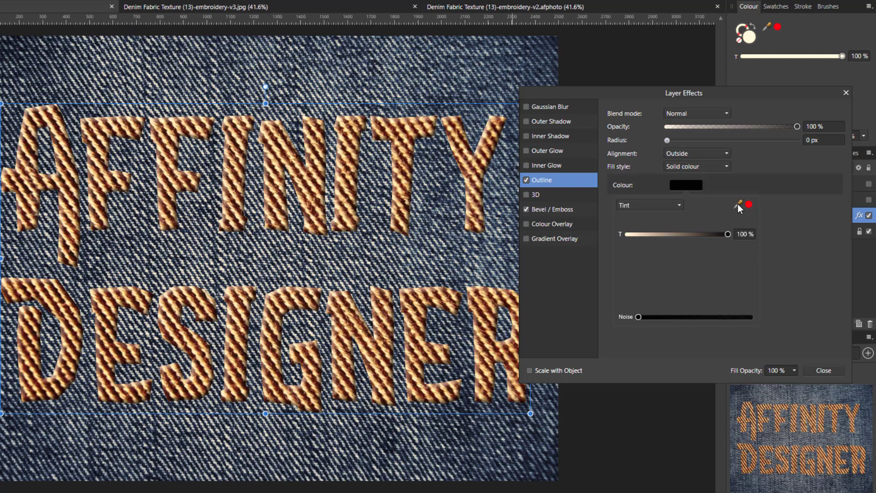
left_click_drag(737, 204, 384, 371)
left_click(748, 203)
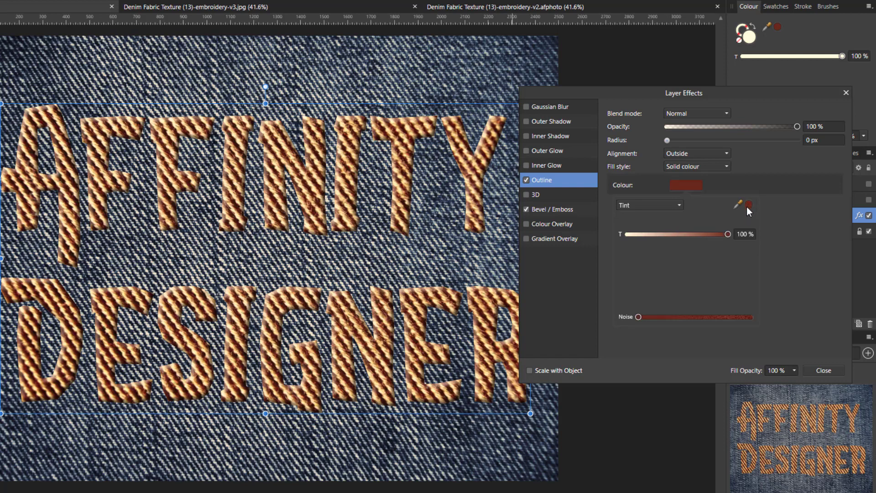
left_click(729, 185)
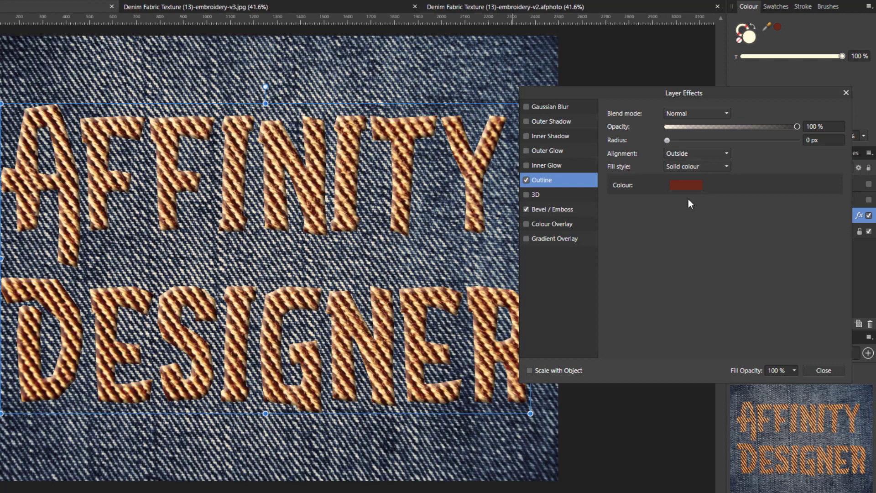
left_click(814, 139)
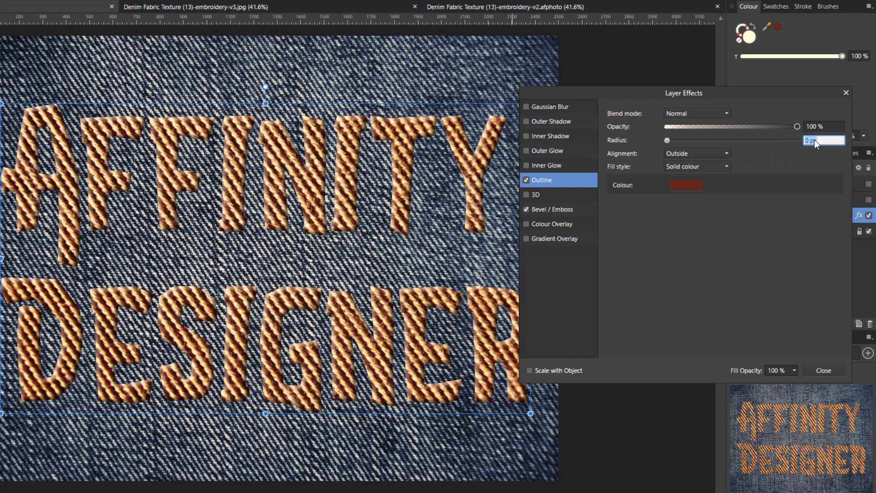
type("10")
key("Return")
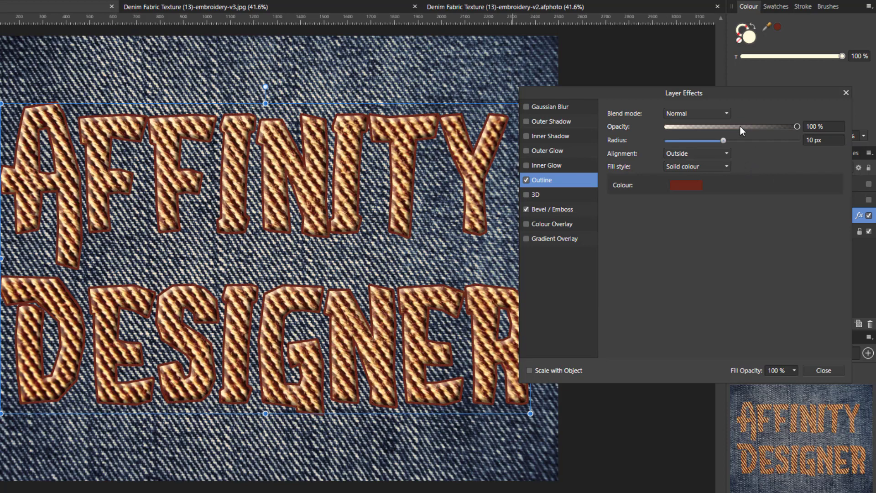
Try the Vivid Light blend mode on the outline, settle on Hard Light, and close the layer effects
left_click(726, 114)
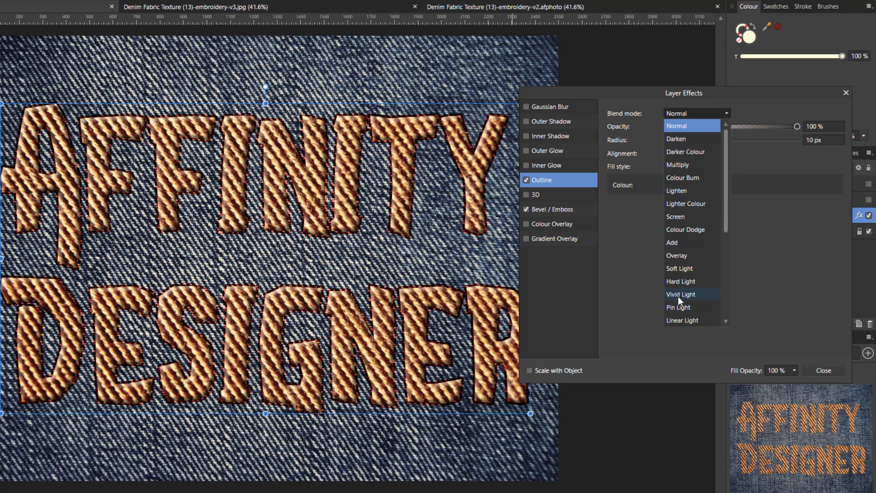
left_click(678, 295)
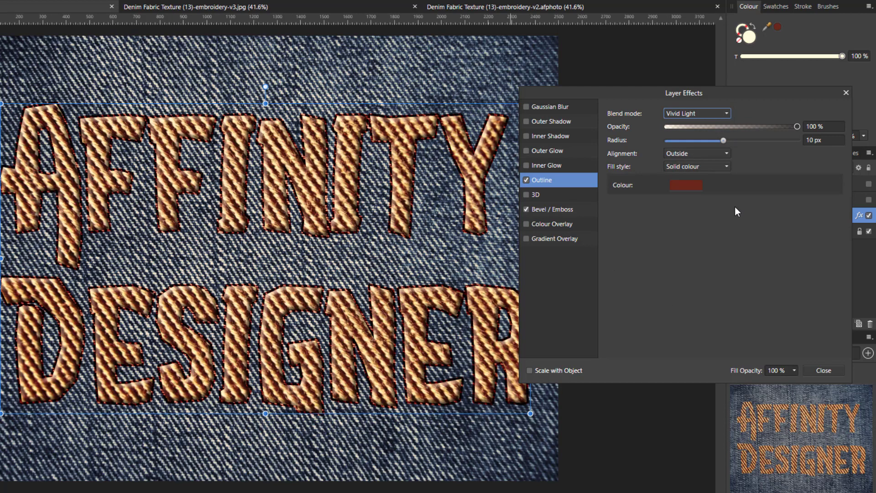
left_click(727, 113)
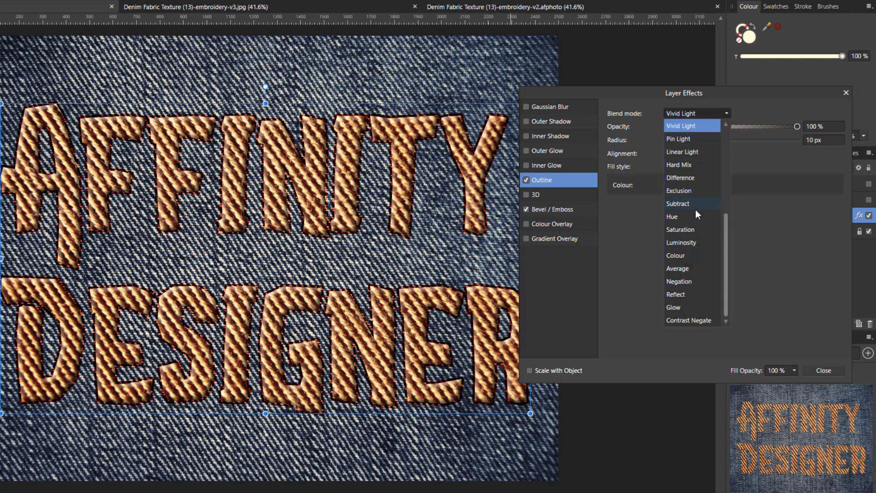
scroll(686, 176, "up", 1)
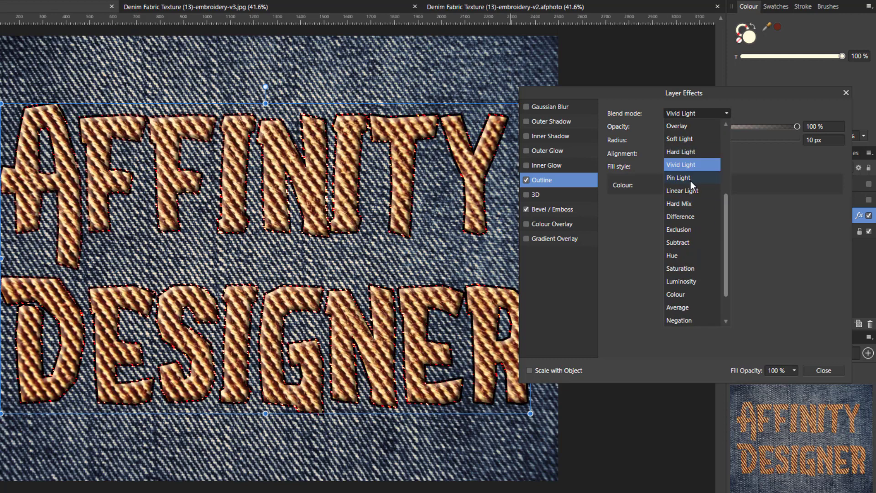
scroll(686, 187, "up", 1)
left_click(676, 191)
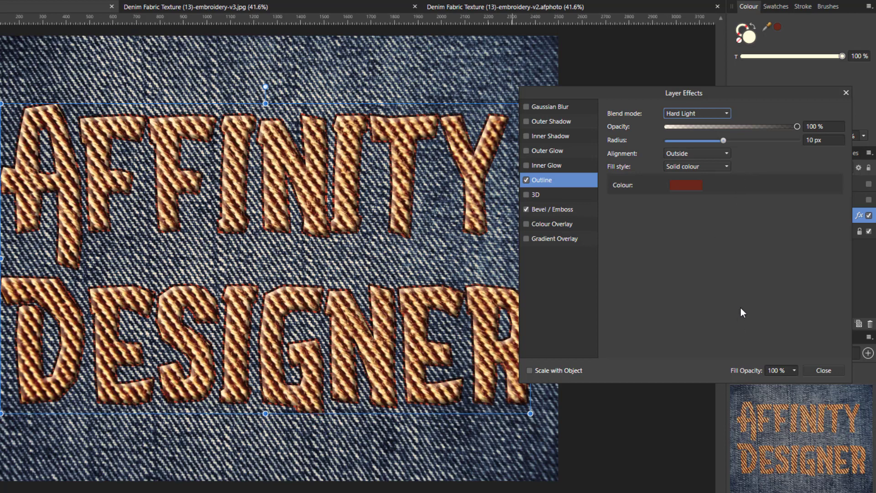
left_click(824, 370)
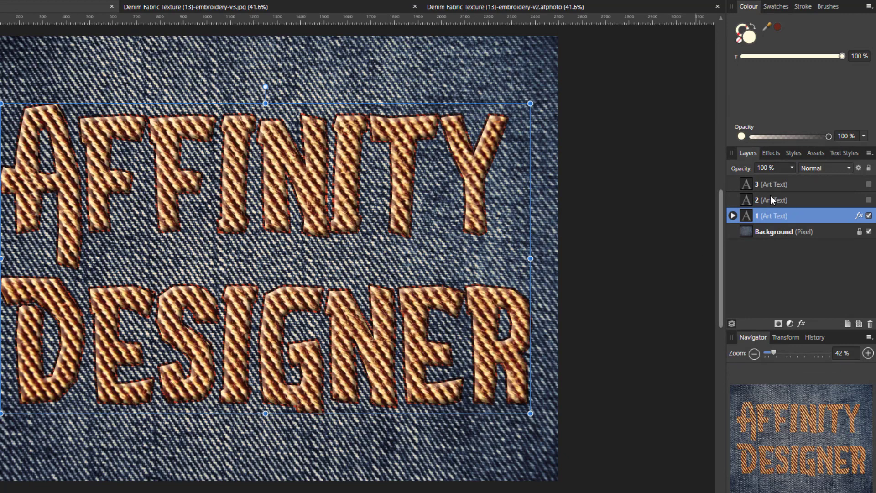
Make text layer 2 visible and set its fill opacity to 0% in its layer effects
left_click(803, 199)
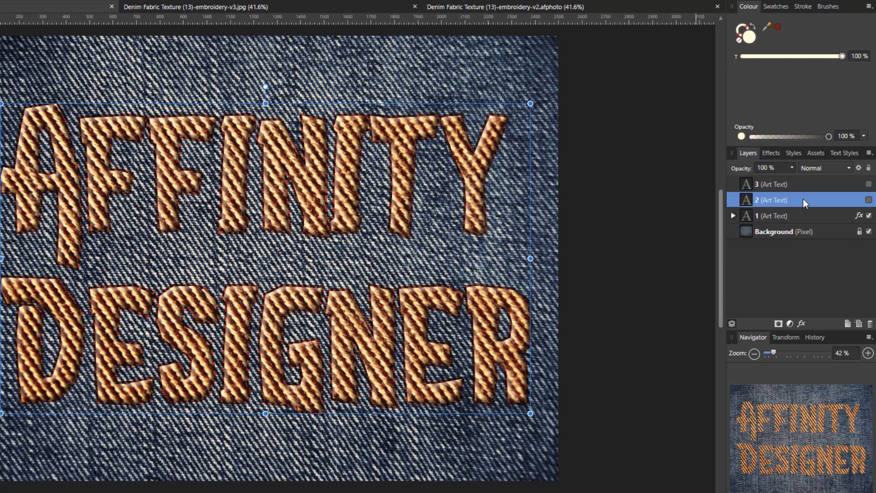
left_click(867, 200)
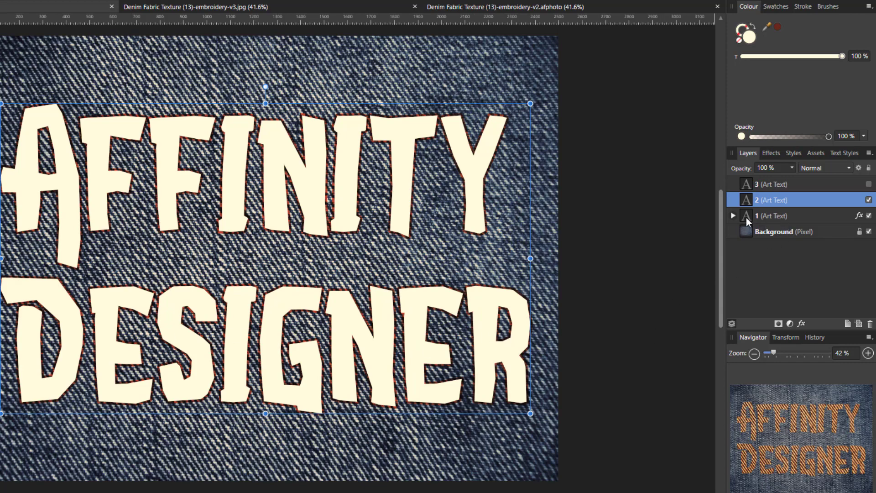
left_click(802, 324)
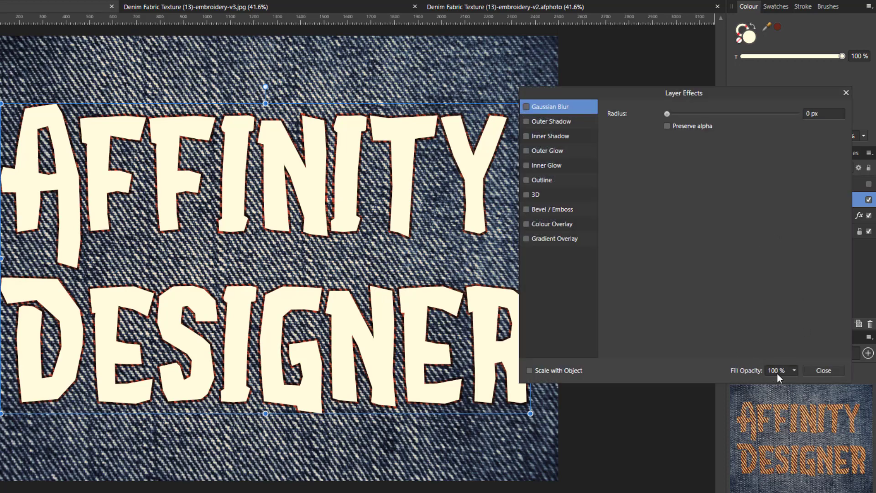
left_click(793, 370)
left_click_drag(795, 382, 716, 387)
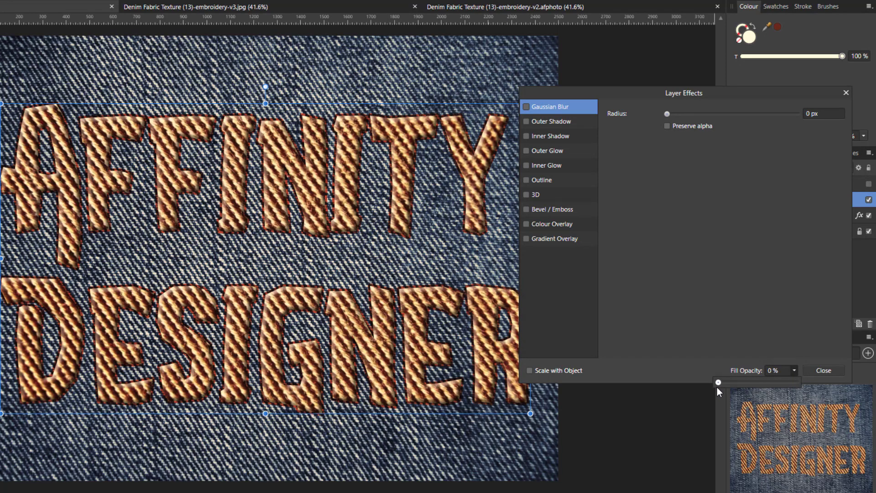
left_click(691, 371)
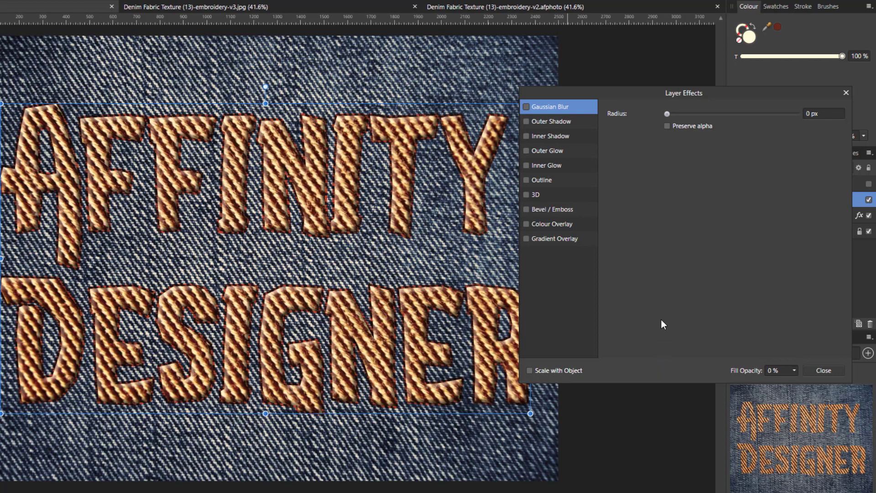
Add a black outline effect to text layer 2 with a 15 px radius and the Colour Burn blend mode
left_click(525, 179)
left_click(552, 180)
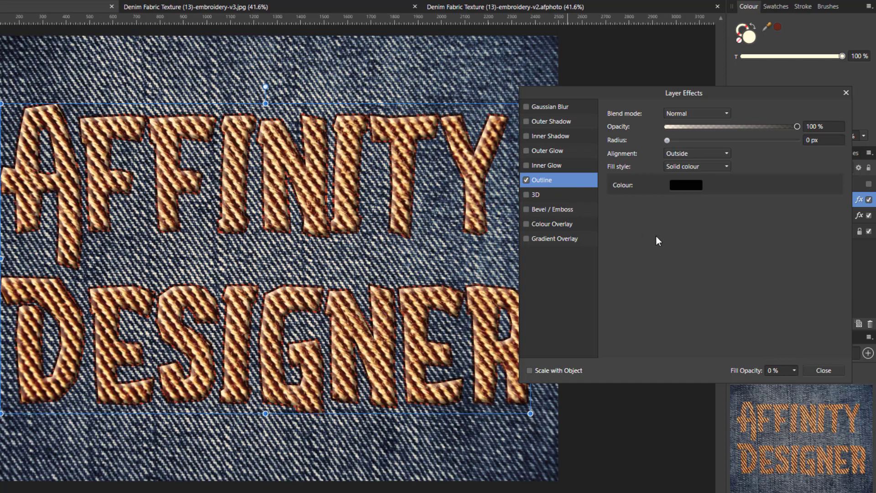
left_click_drag(667, 140, 732, 147)
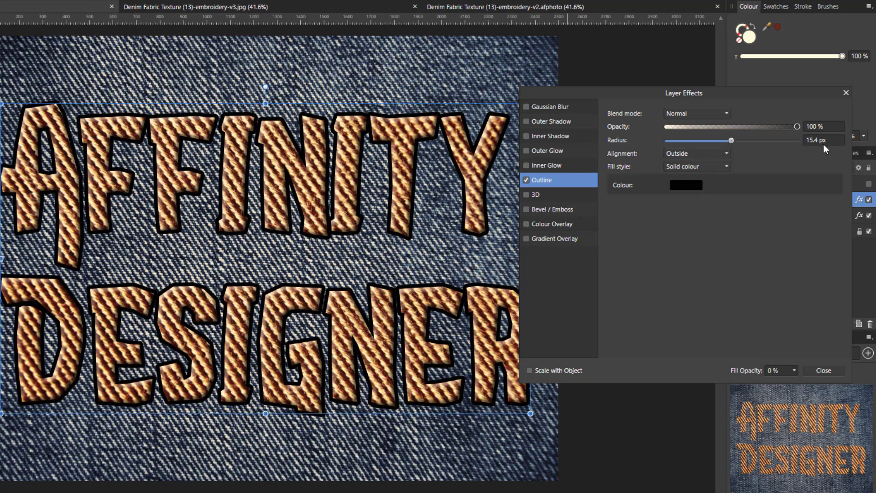
type("15")
key("Return")
left_click(727, 116)
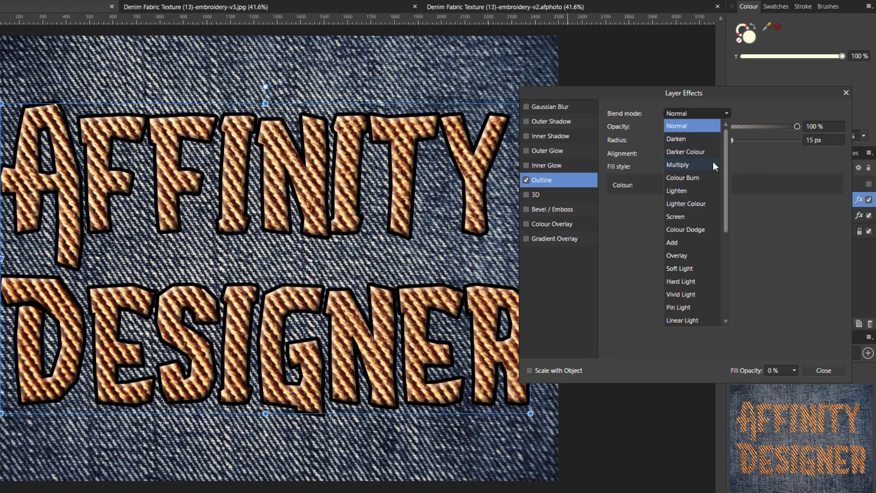
left_click(687, 177)
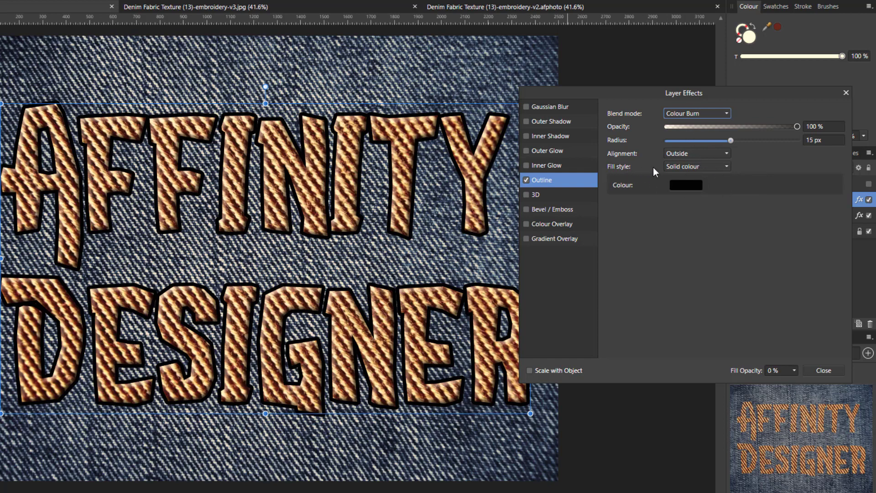
Switch the outline's fill style to Contour and colour the gradient's first stop dark red sampled from the cloth lettering
left_click(727, 167)
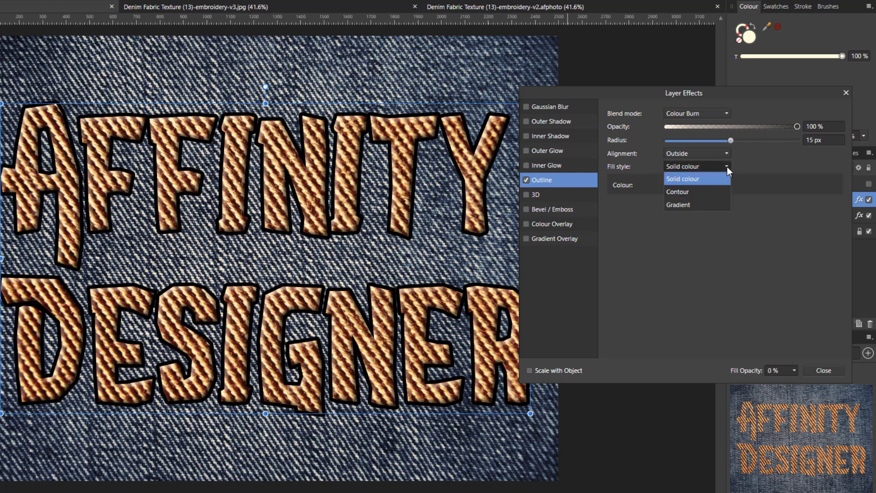
left_click(683, 192)
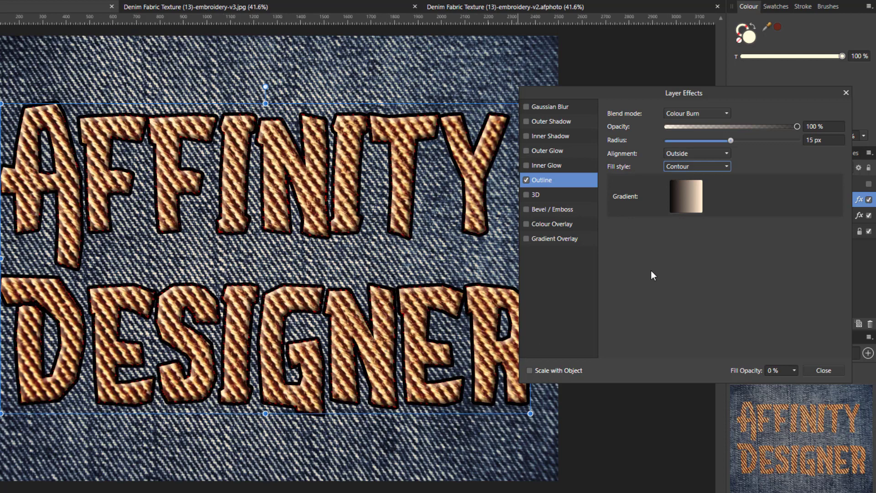
left_click(678, 198)
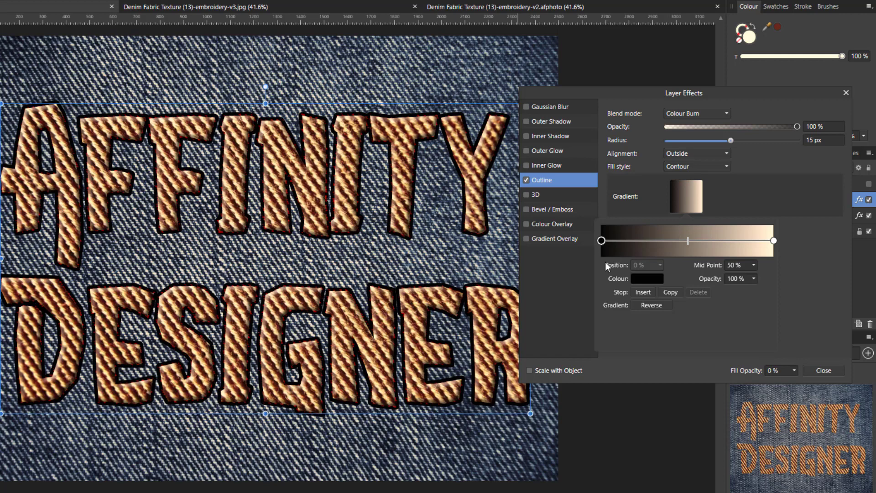
left_click(646, 278)
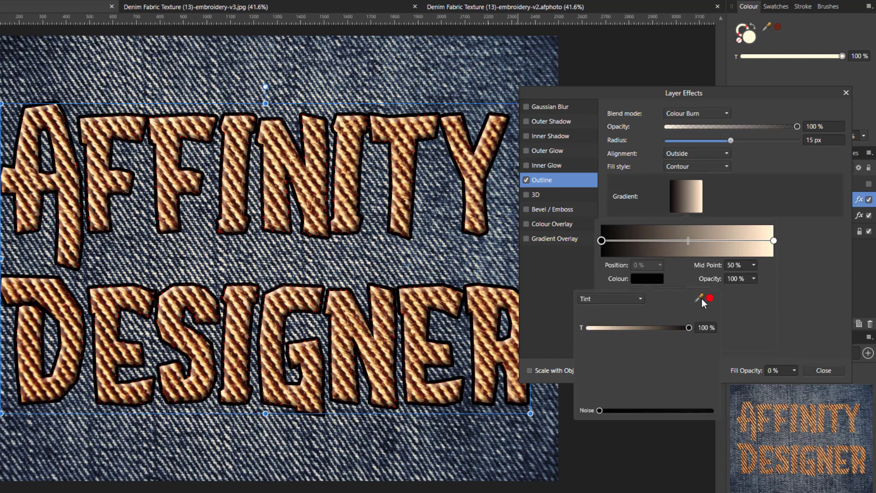
left_click_drag(697, 297, 486, 333)
left_click_drag(484, 335, 485, 335)
left_click(710, 297)
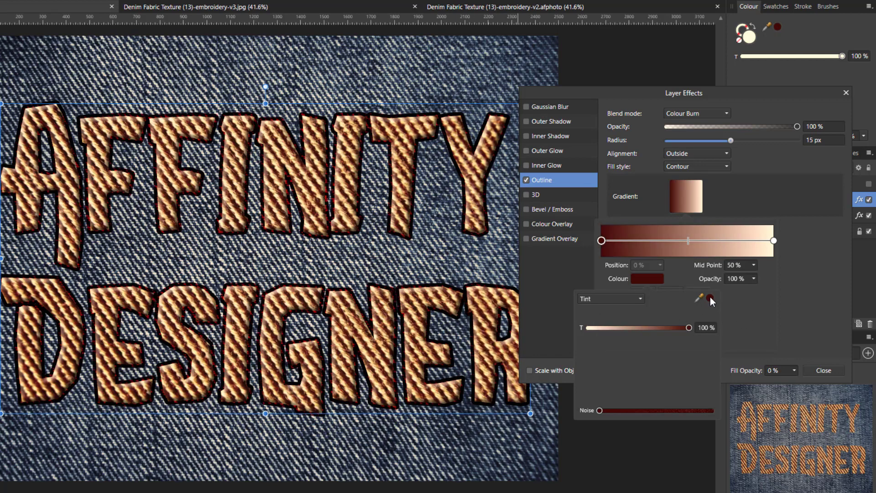
left_click(746, 308)
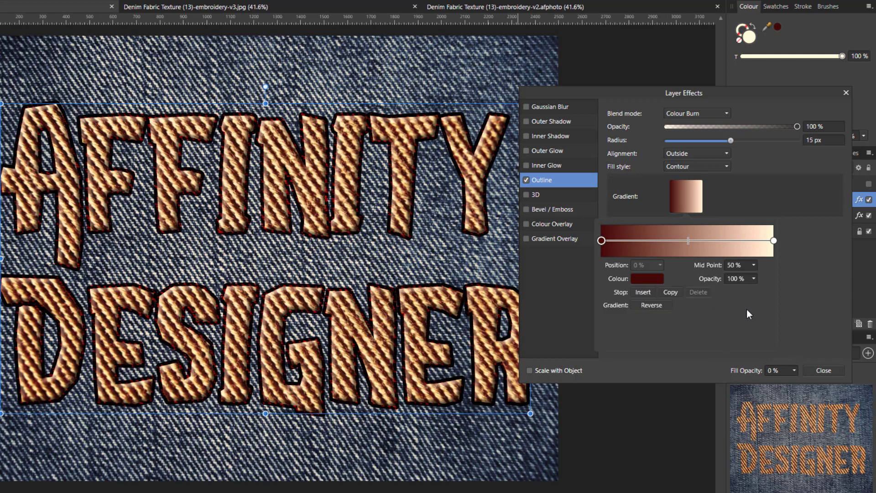
left_click(787, 197)
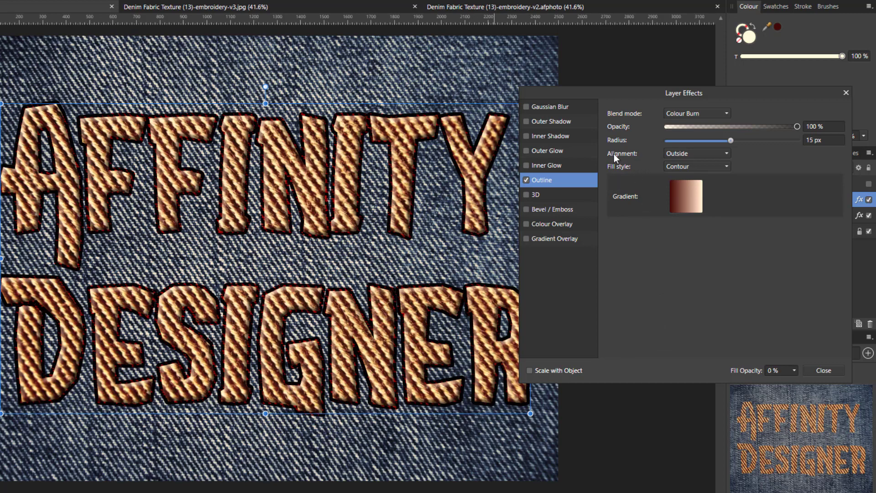
Compare the Inside and Centre alignments for the outline, settle on Inside, and close the layer effects
left_click(727, 154)
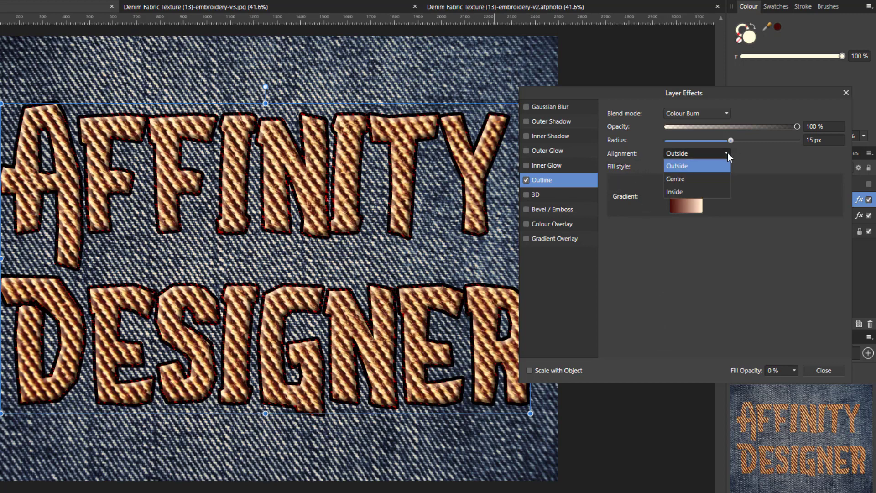
left_click(673, 192)
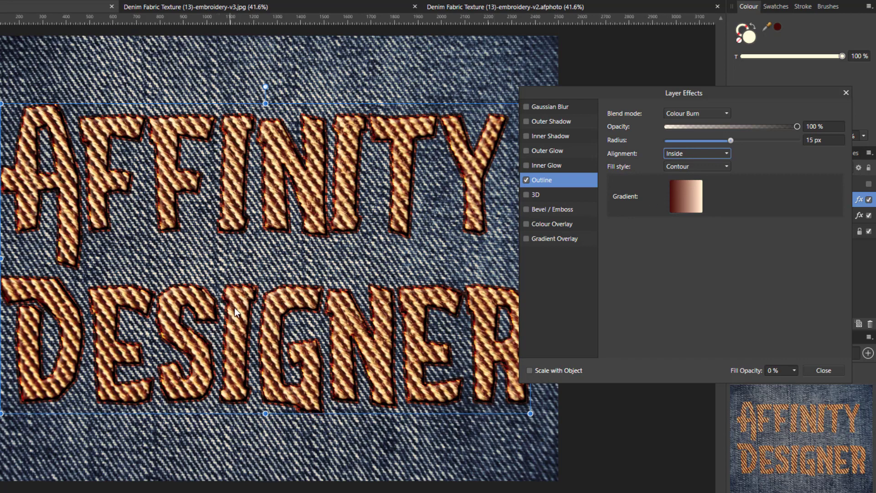
left_click(726, 154)
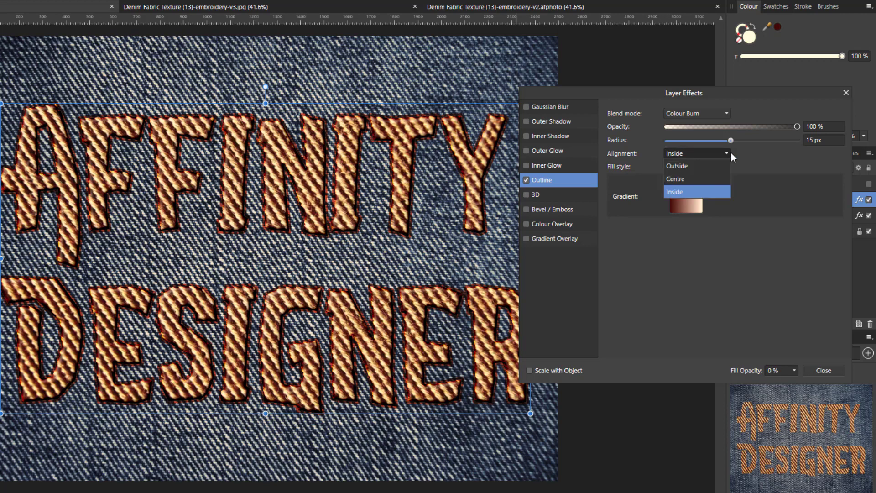
left_click(681, 180)
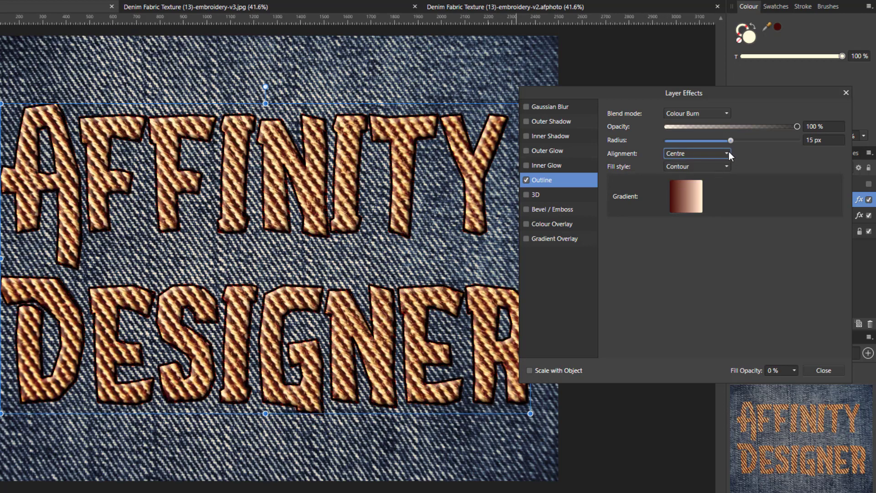
left_click(726, 154)
left_click(697, 191)
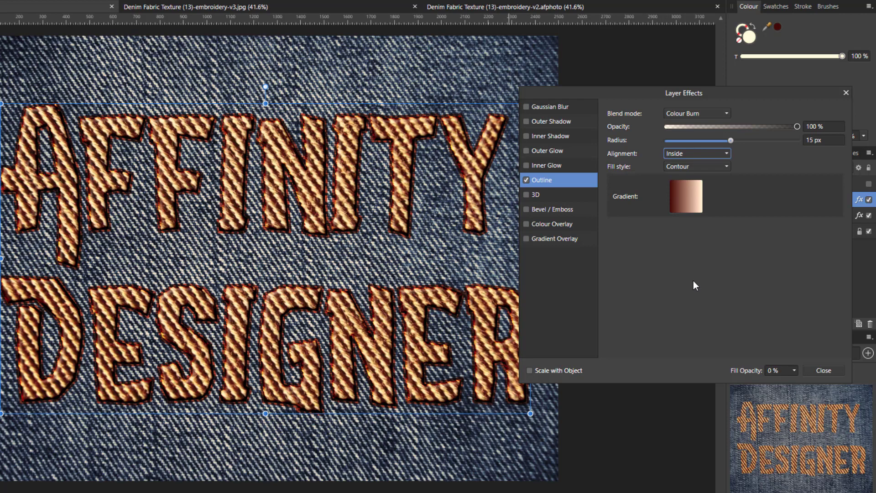
left_click(824, 370)
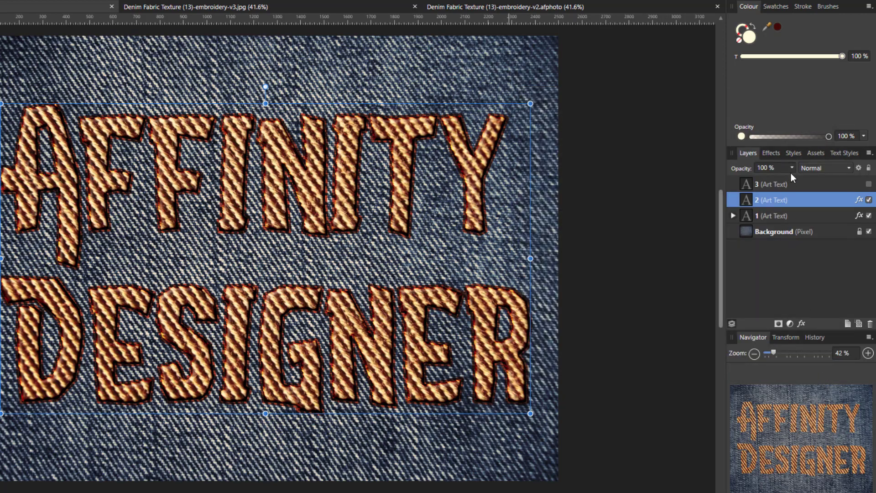
Lower the opacity of text layer 2 to 75%
left_click(792, 169)
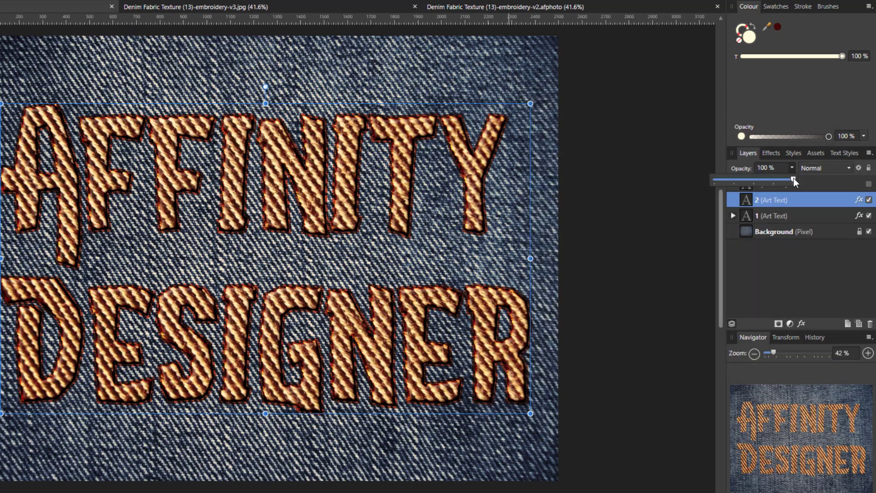
left_click_drag(793, 178, 752, 188)
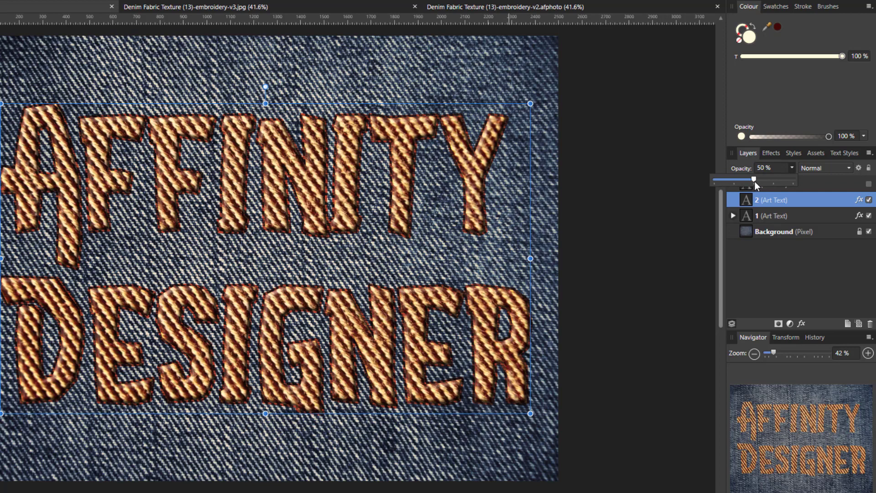
left_click_drag(759, 181, 779, 184)
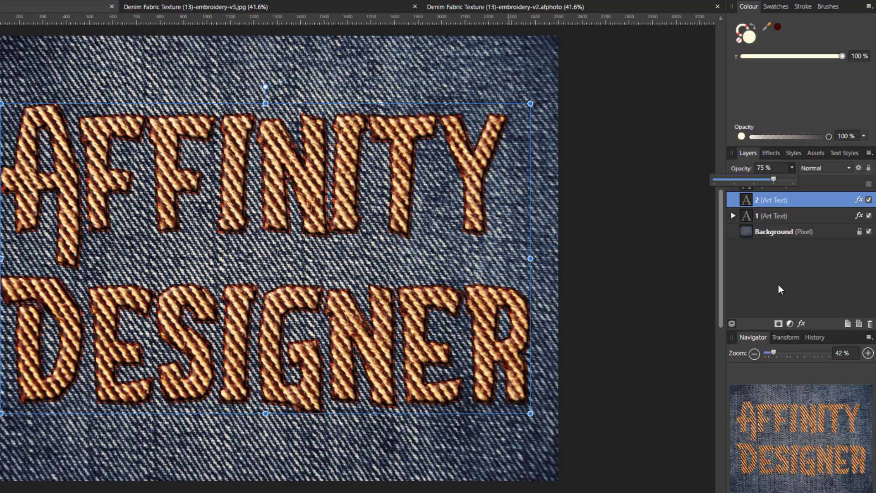
left_click(837, 179)
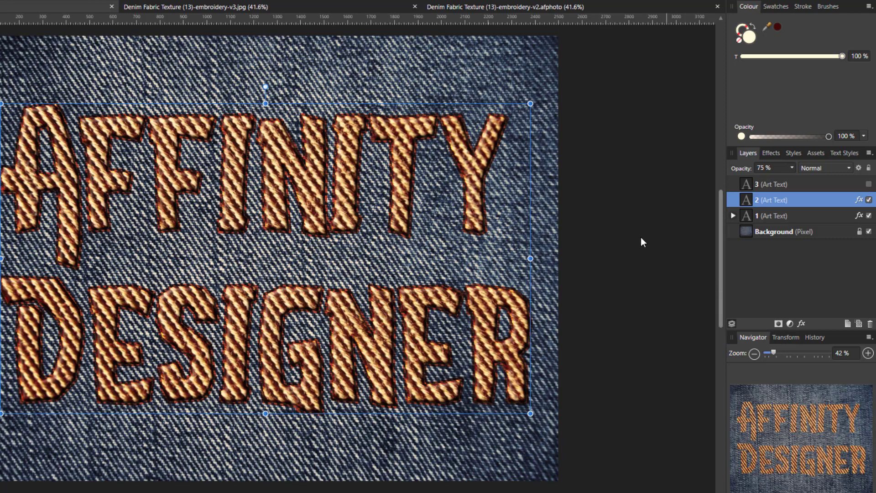
Make text layer 3 visible and set its blend mode to Colour
left_click(830, 185)
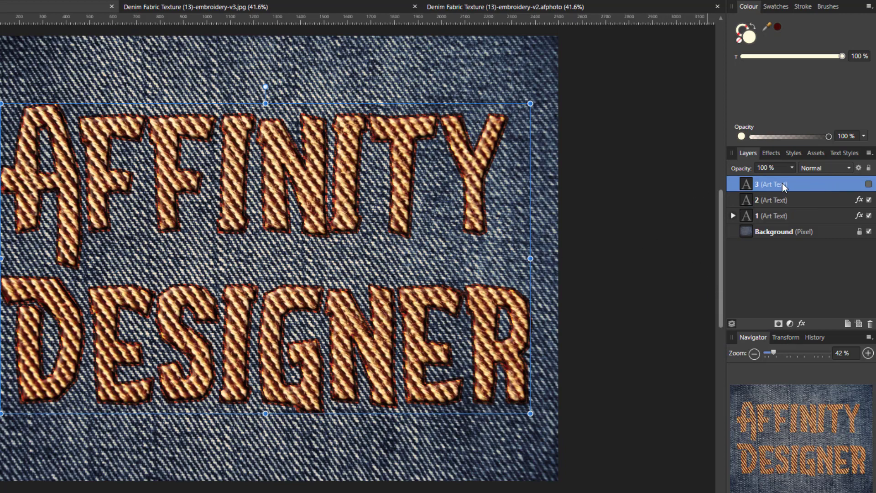
left_click(868, 184)
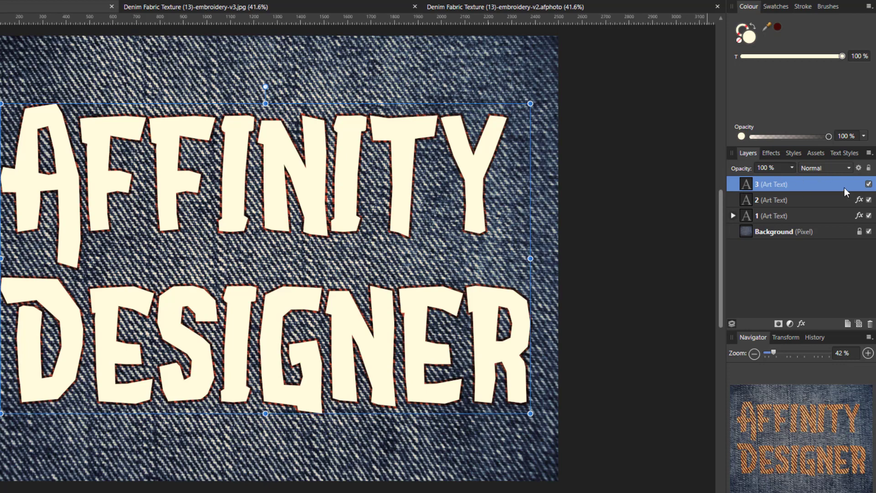
left_click(848, 167)
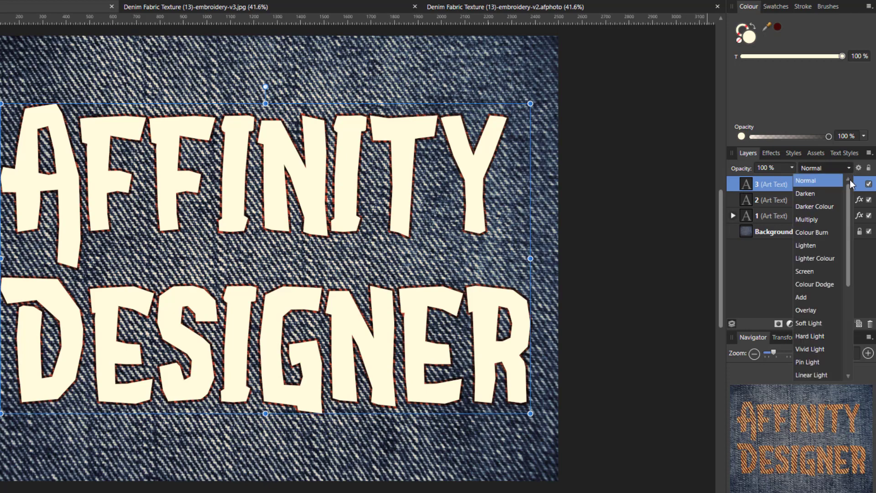
left_click_drag(848, 200, 852, 275)
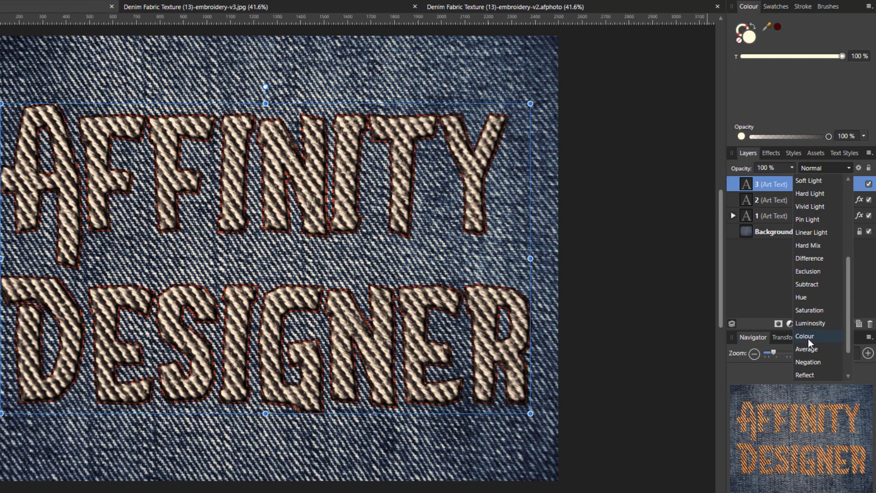
left_click(804, 336)
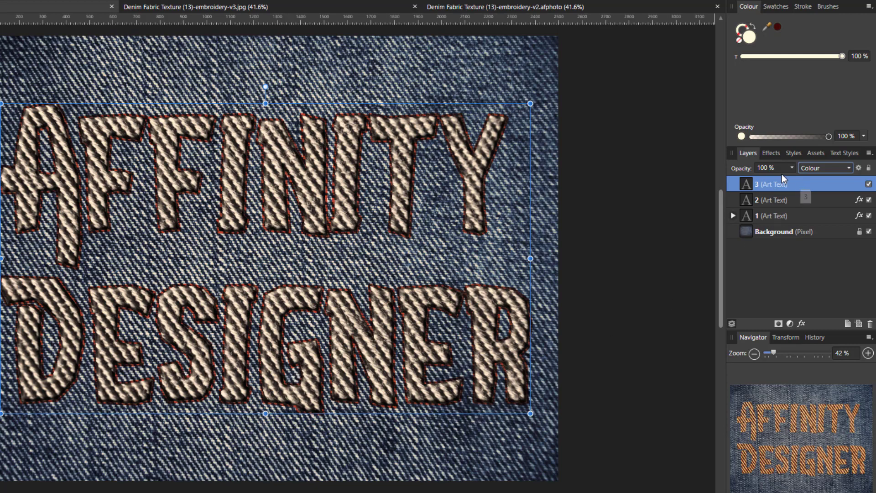
Try different opacities on text layer 3 and settle on 34%
left_click(792, 167)
left_click_drag(794, 180, 717, 182)
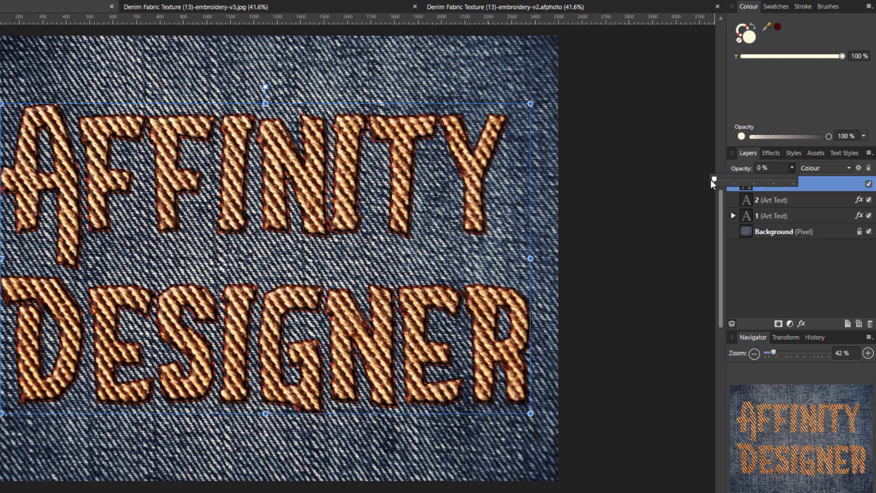
left_click_drag(717, 180, 732, 181)
left_click_drag(767, 187, 797, 185)
left_click_drag(735, 187, 730, 188)
left_click(721, 266)
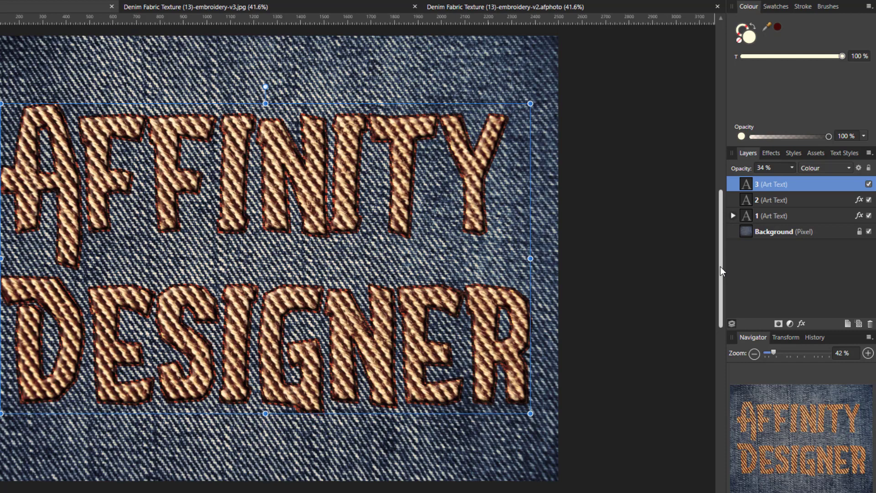
Add a Recolour adjustment to the cloth texture inside text layer 1, with hue 148.8° and saturation 24%
left_click(733, 215)
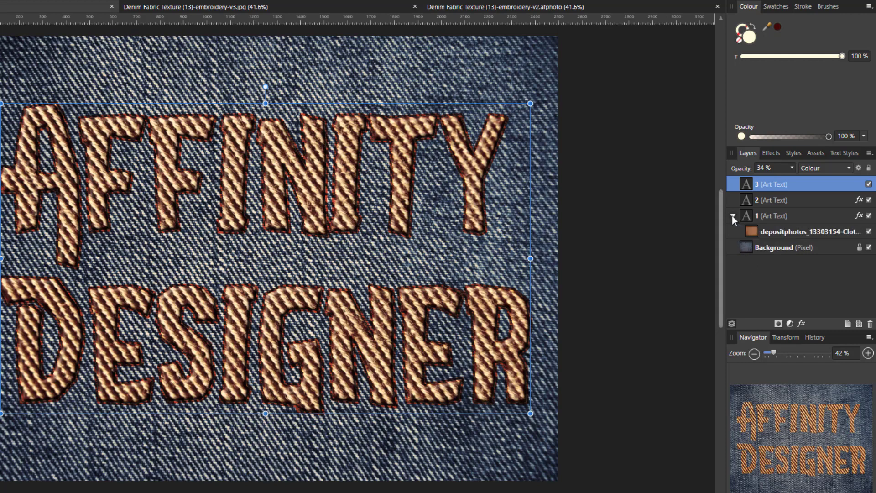
left_click(751, 231)
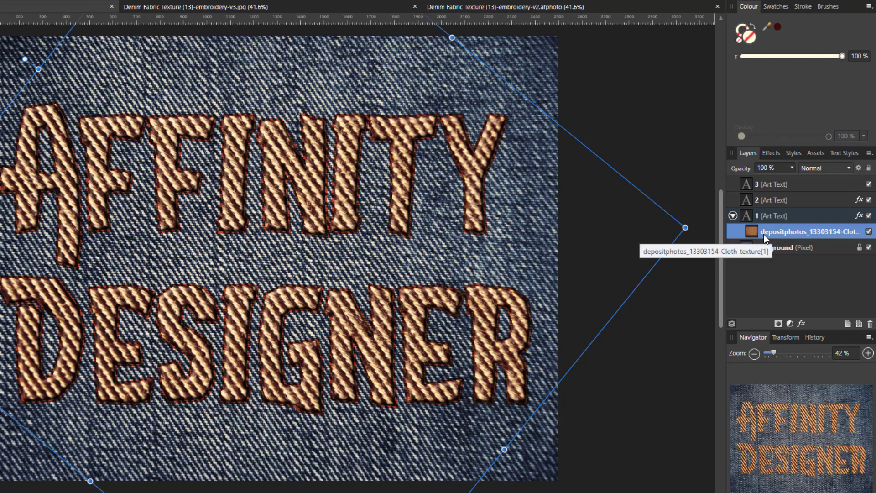
left_click(789, 323)
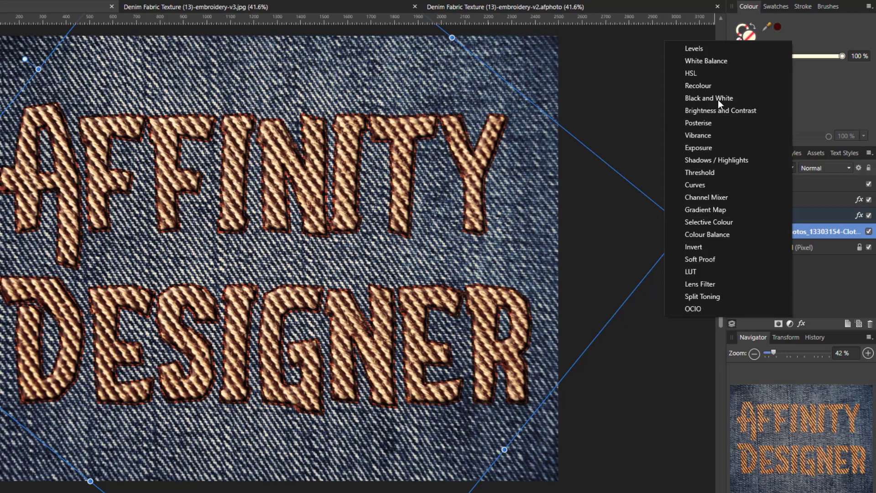
left_click(712, 88)
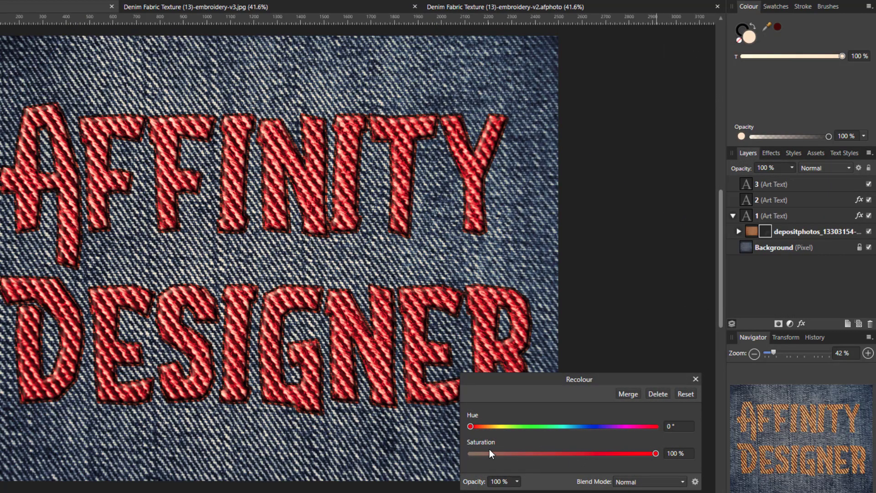
left_click(546, 427)
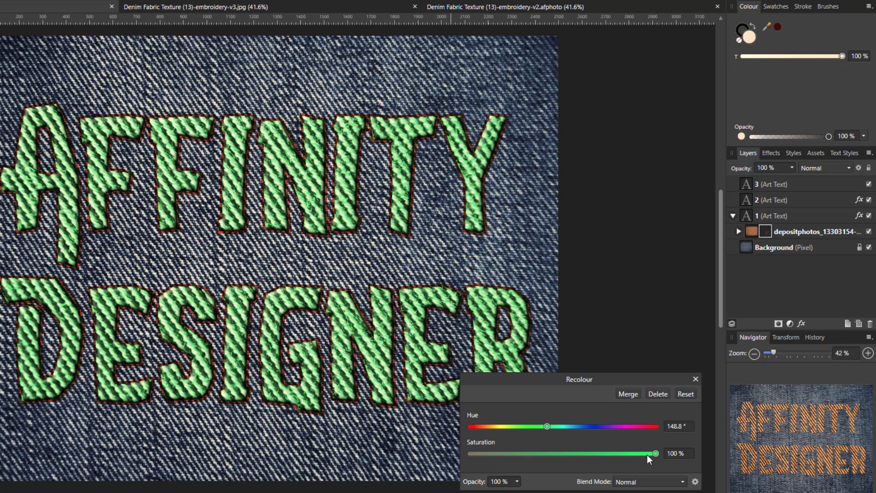
left_click_drag(655, 453, 528, 463)
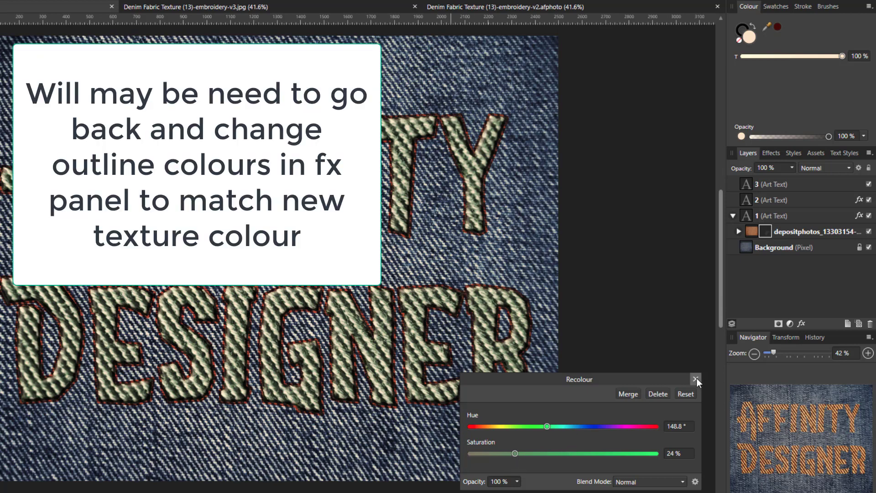
left_click(695, 379)
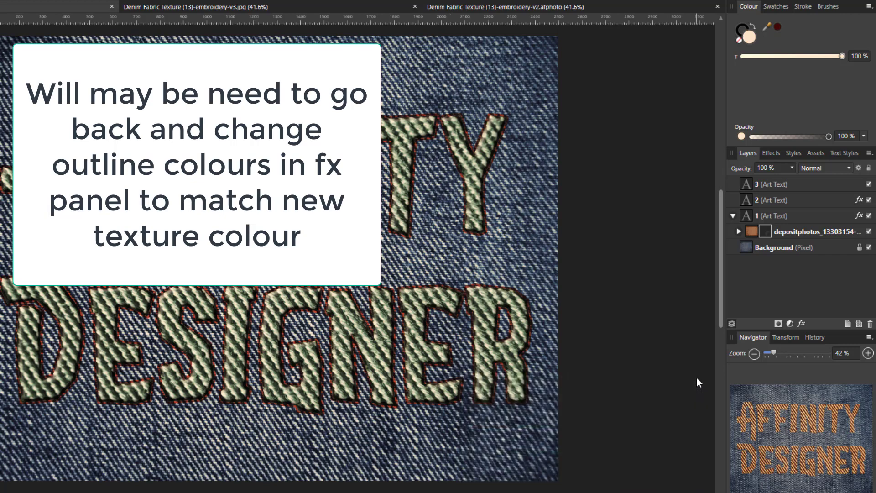
Toggle the Recolour adjustment off and on to compare the lettering colours, then select the cloth texture layer
left_click(739, 231)
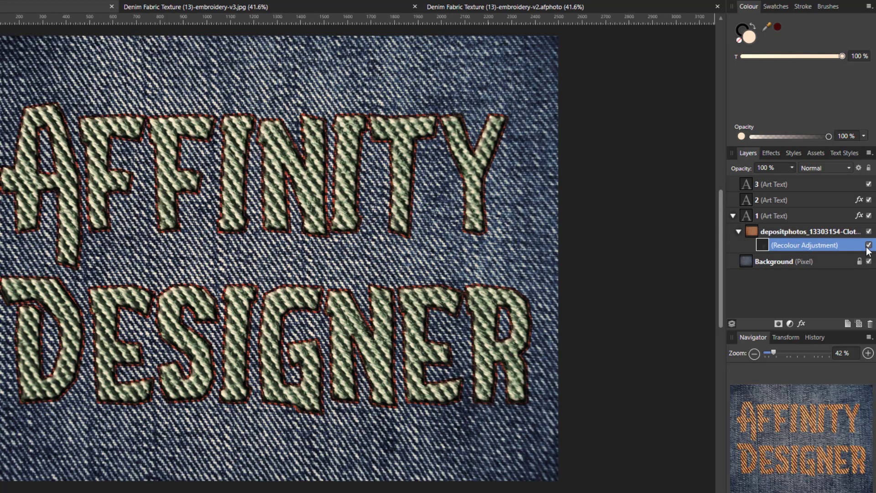
left_click(868, 245)
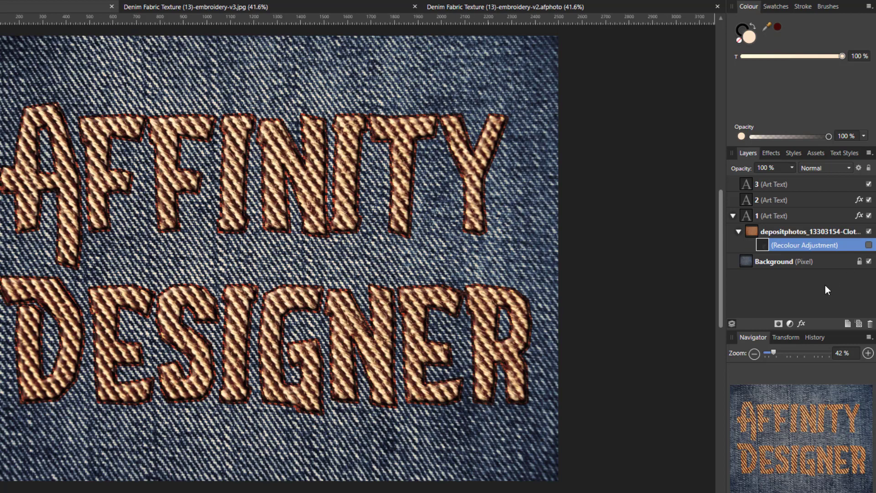
left_click(868, 245)
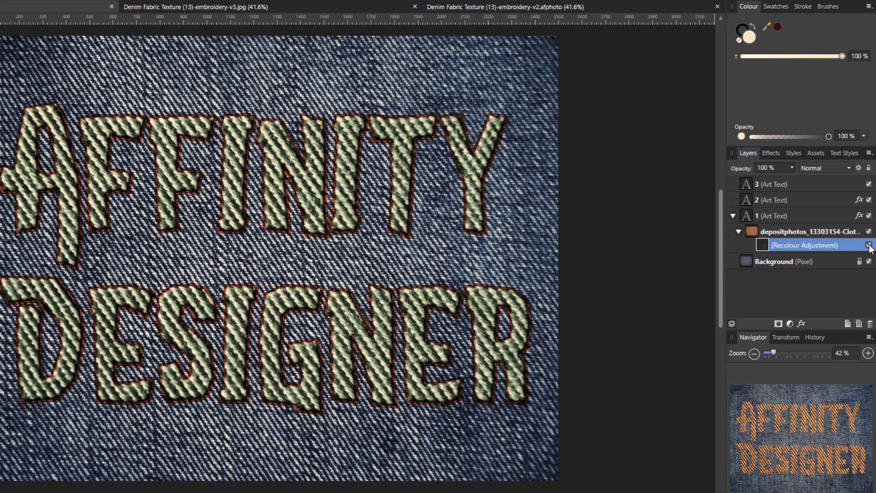
left_click(770, 229)
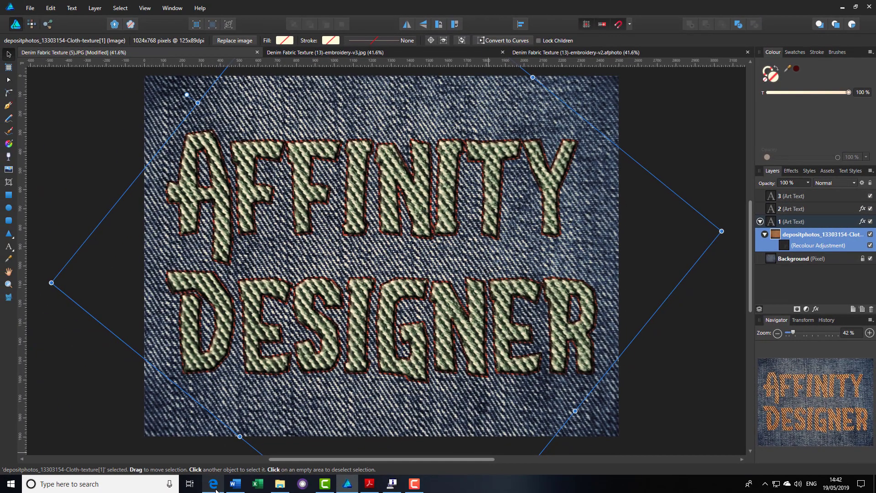
Switch to the Edge browser and copy the gold thread texture picture from the embroidery texture page
left_click(213, 484)
scroll(424, 204, "down", 2)
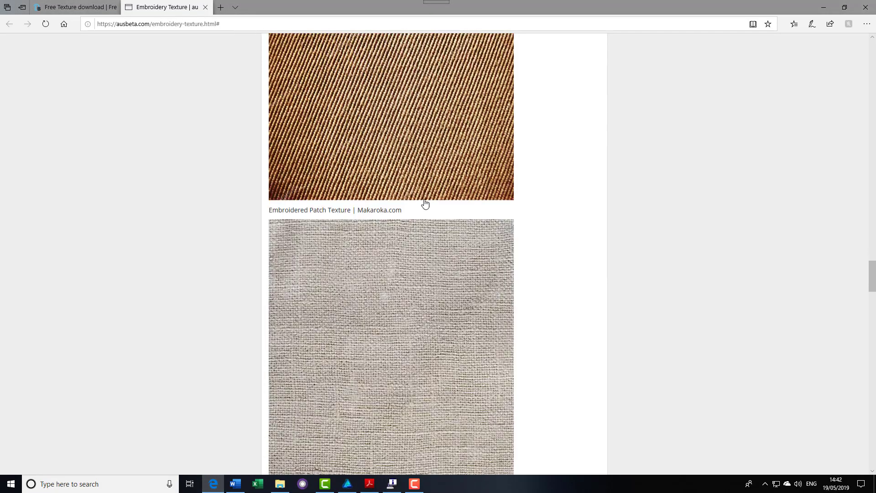
scroll(425, 204, "down", 15)
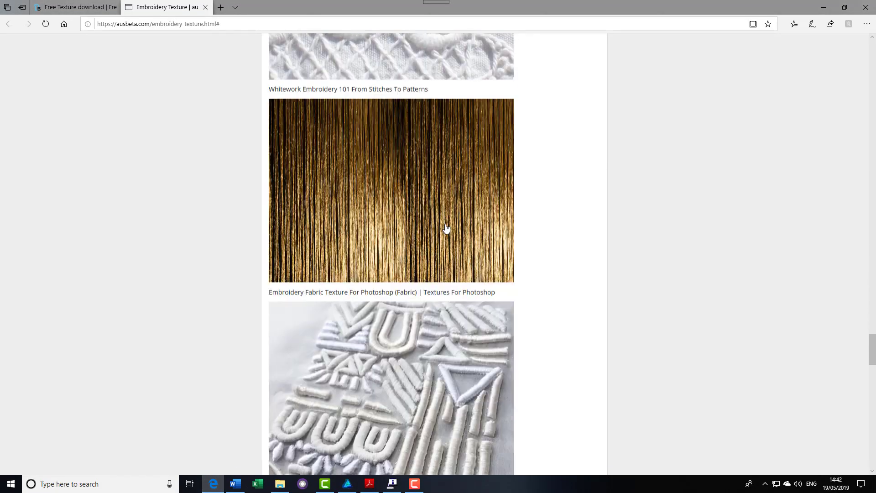
scroll(446, 228, "down", 1)
scroll(527, 224, "down", 12)
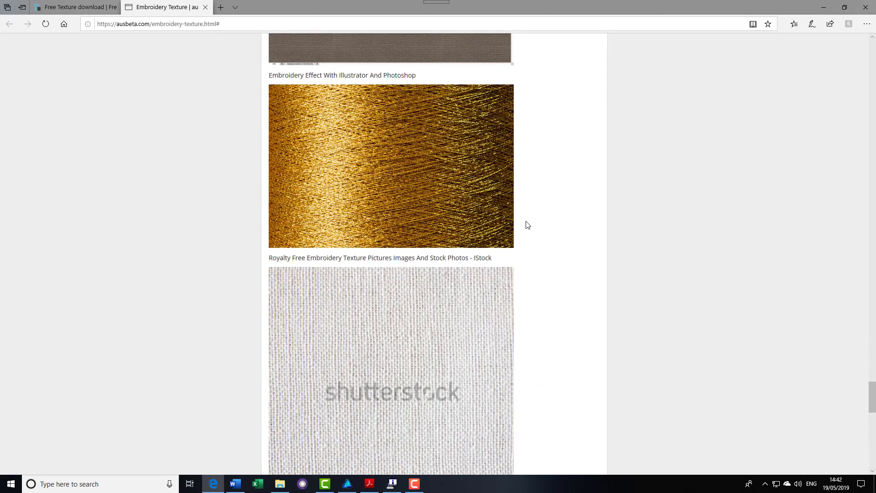
scroll(526, 224, "down", 5)
scroll(524, 225, "up", 7)
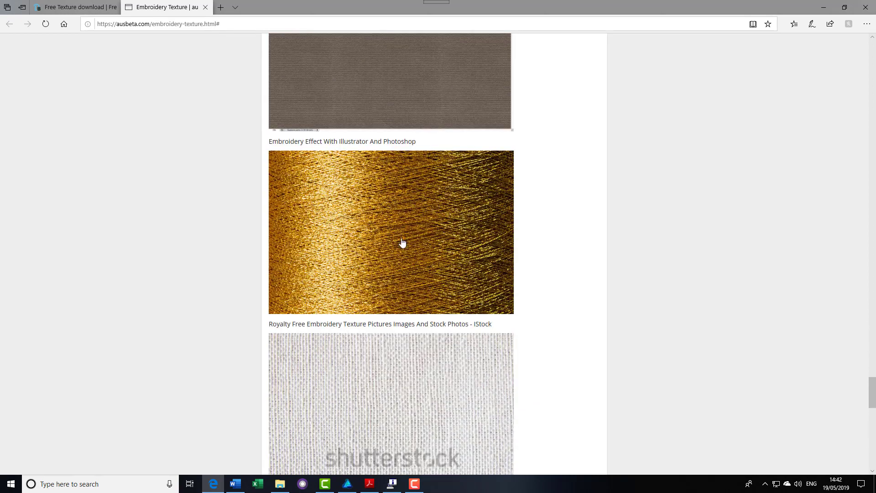
right_click(362, 229)
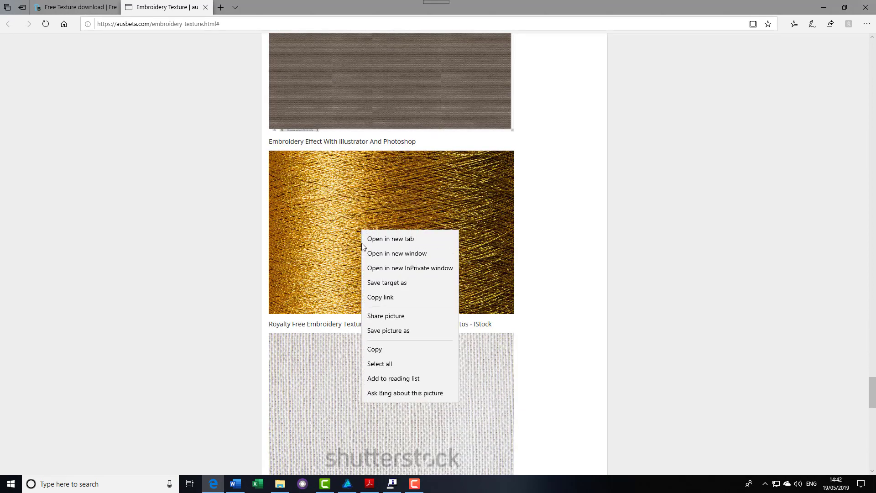
left_click(376, 350)
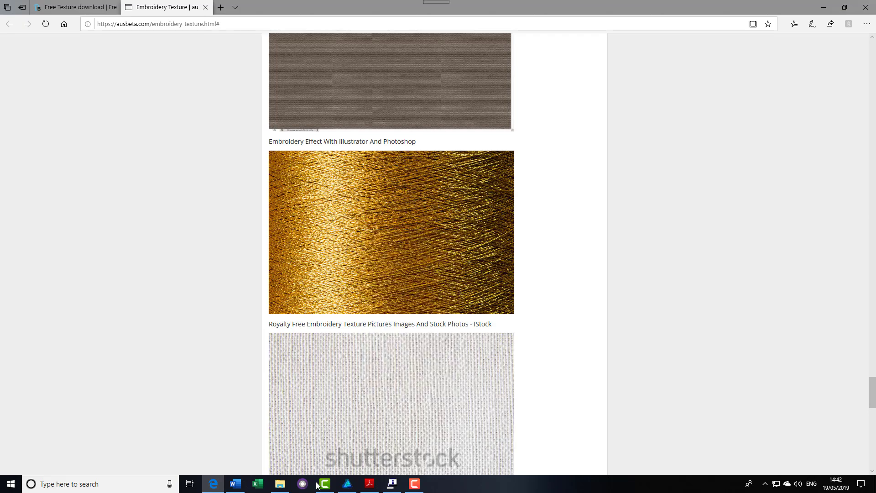
Return to Affinity Designer and paste the copied thread texture inside text layer 1, above the recoloured cloth texture
left_click(348, 484)
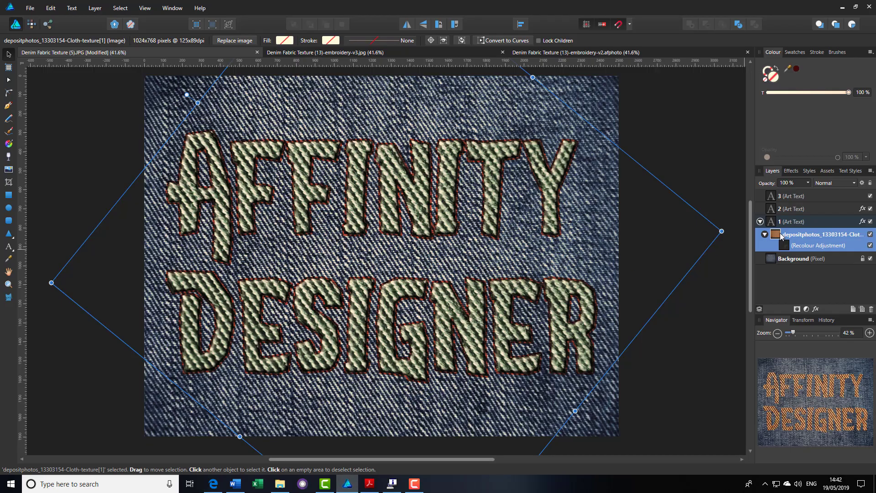
left_click(765, 234)
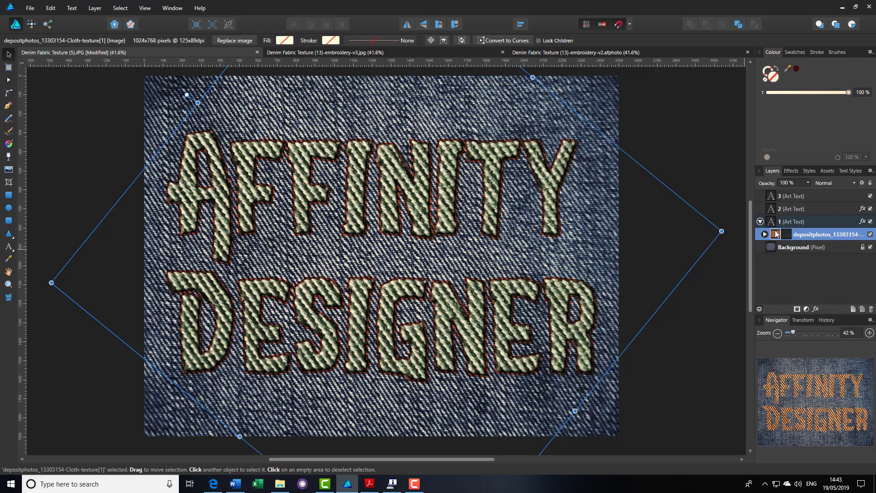
left_click(50, 8)
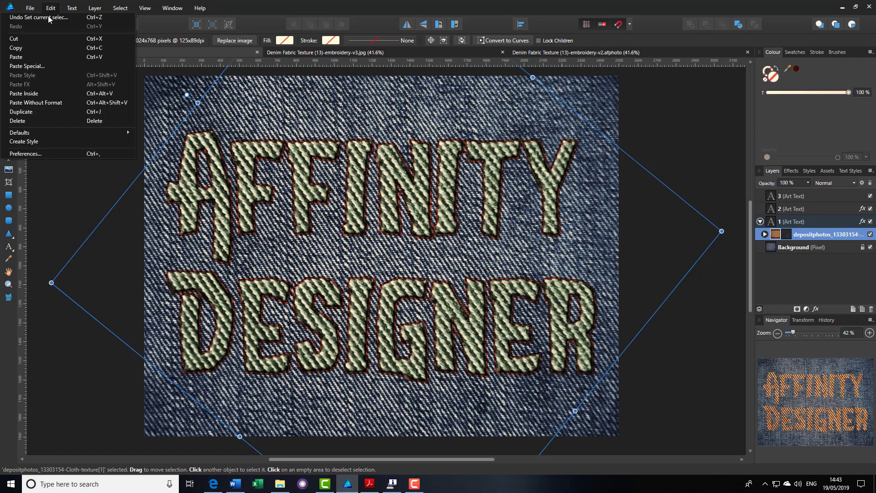
left_click(24, 60)
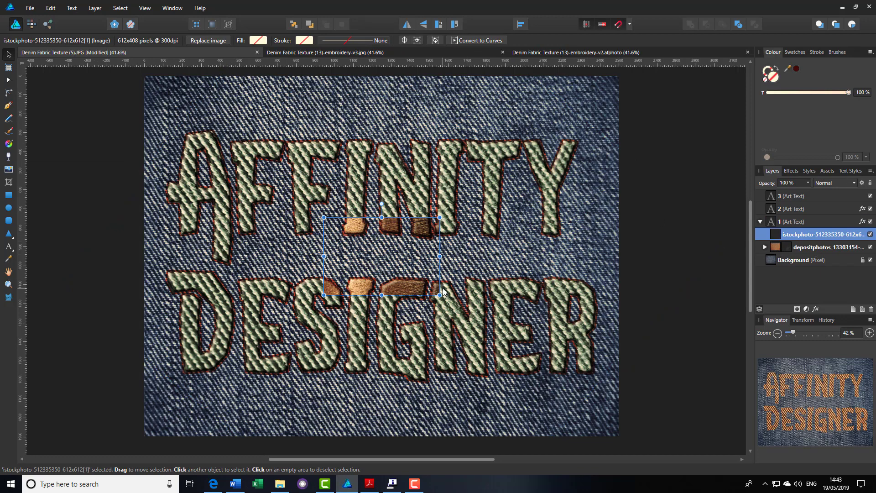
Enlarge the pasted thread texture in both directions until it covers all the lettering, then select the cloth texture layer
left_click_drag(440, 295, 623, 417)
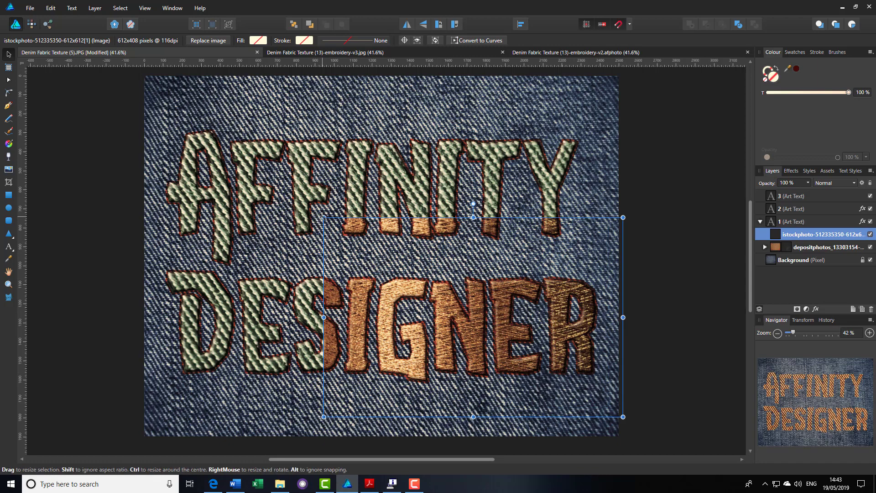
left_click_drag(323, 218, 122, 112)
left_click(691, 210)
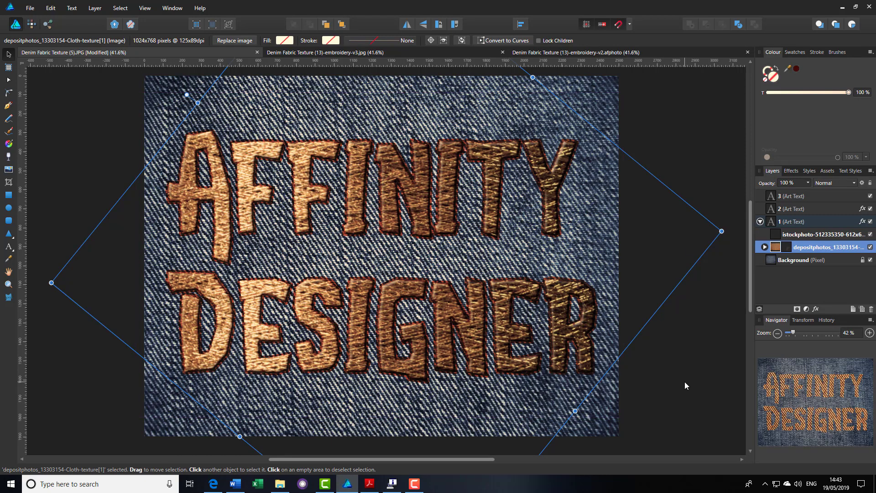
Hide the gold thread texture inside text layer 1 and clear the selection
left_click(870, 234)
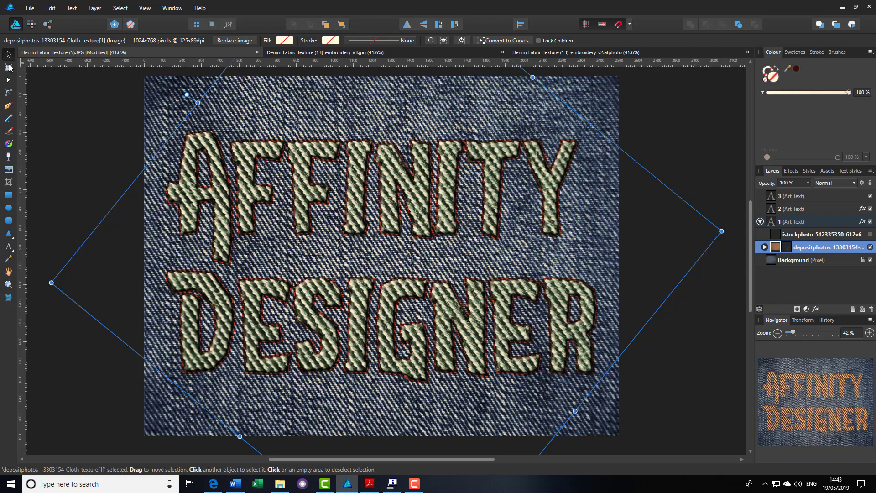
left_click(44, 187)
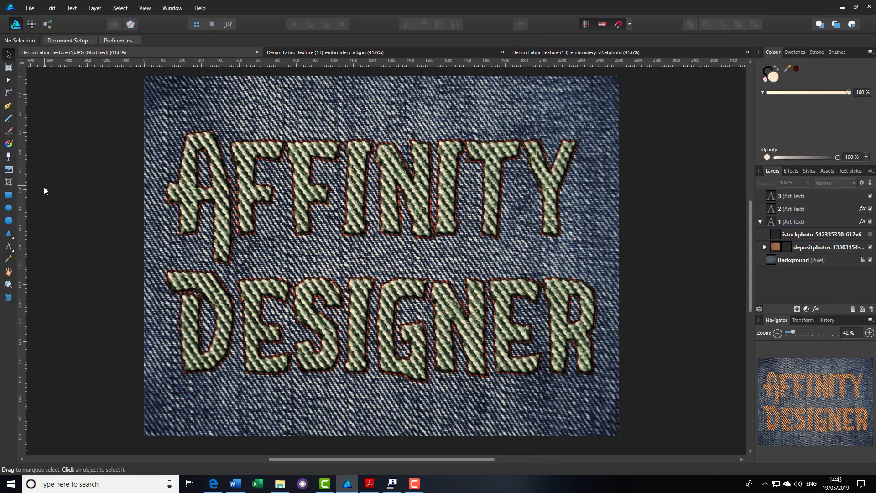